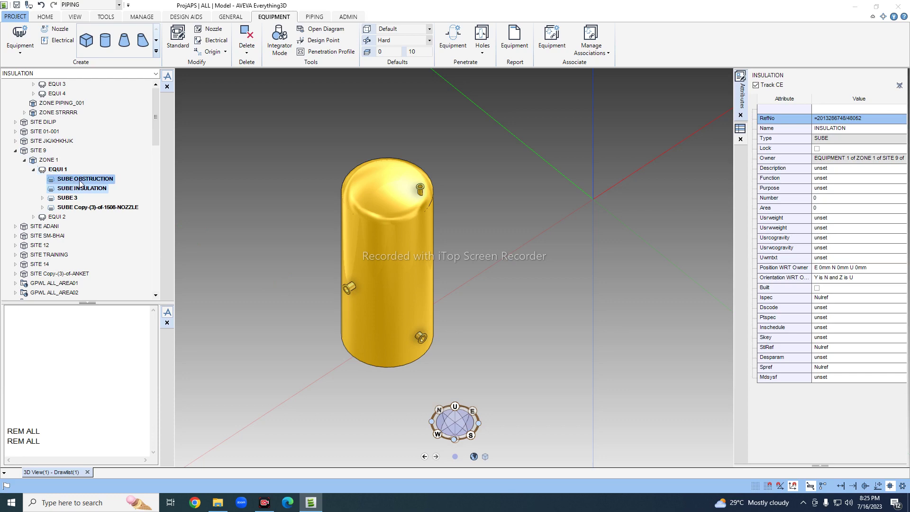
# Inspect the vessel's CYLI 1, make INSULATION the current element, and collapse SUBE 3.
pyautogui.click(95, 180)
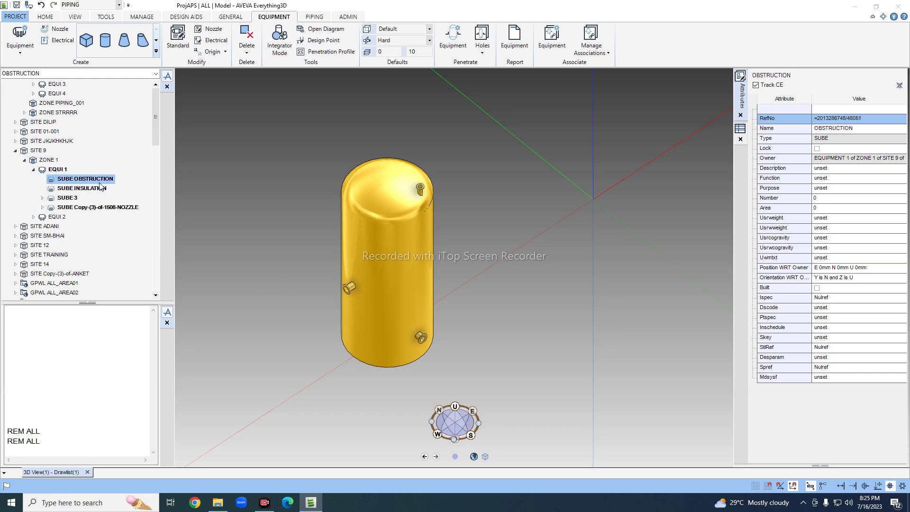
pyautogui.click(97, 188)
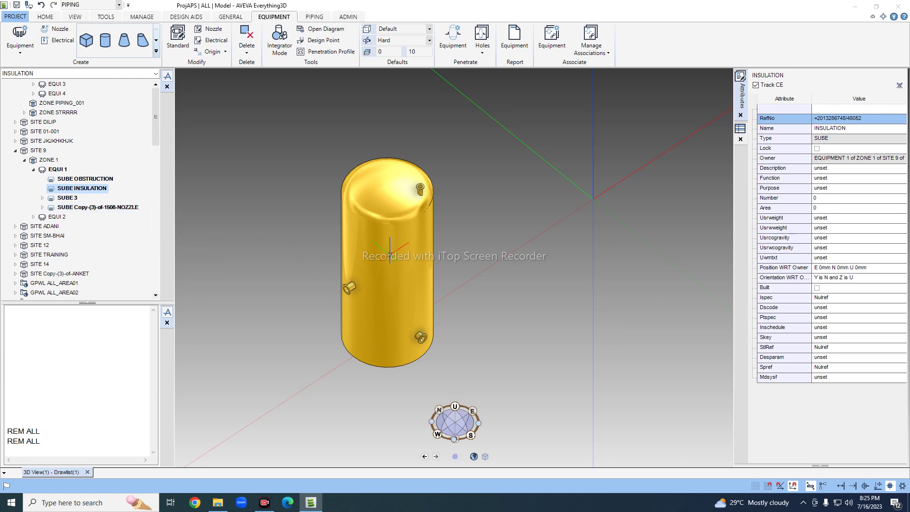
pyautogui.click(390, 251)
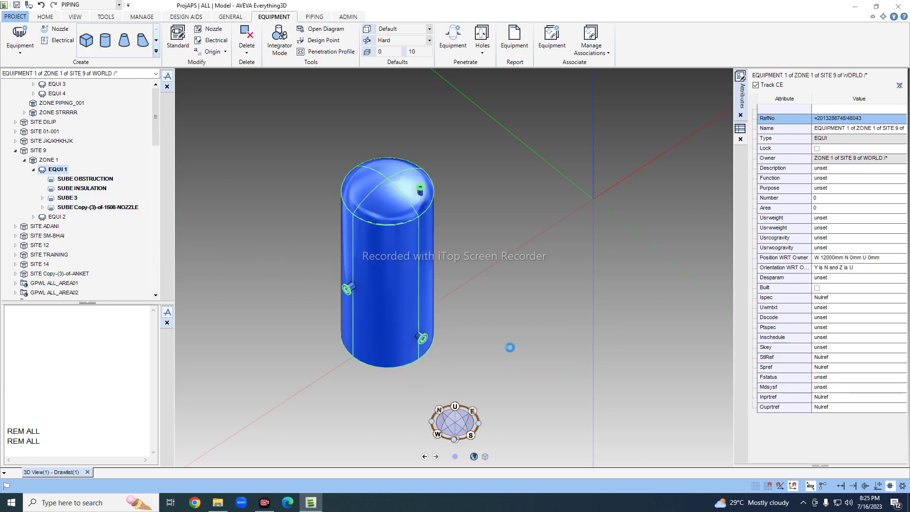
pyautogui.click(396, 279)
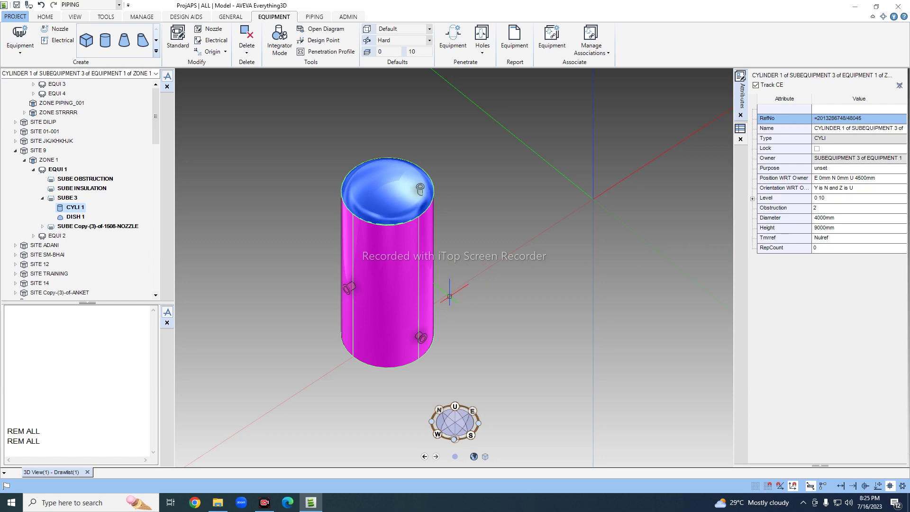
pyautogui.click(72, 188)
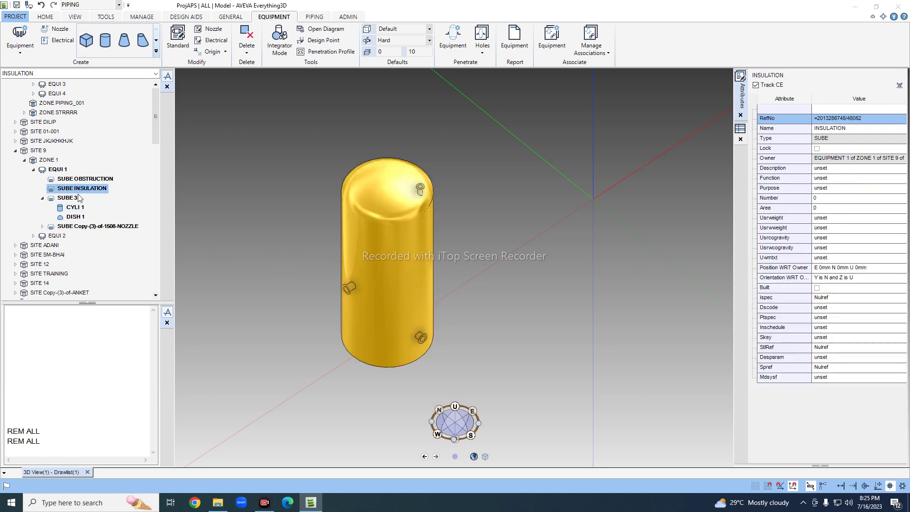
pyautogui.click(42, 199)
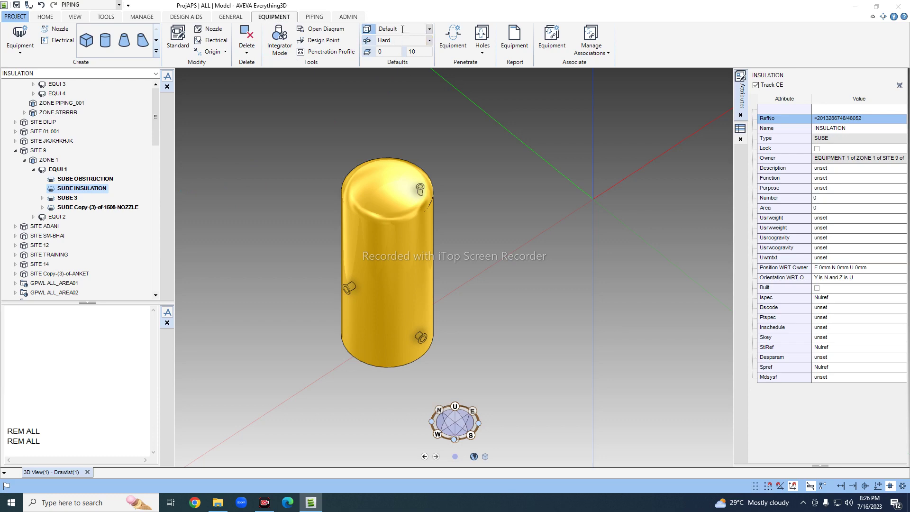
# Set new-primitive defaults to Insulation Volume with Soft obstruction.
pyautogui.click(430, 30)
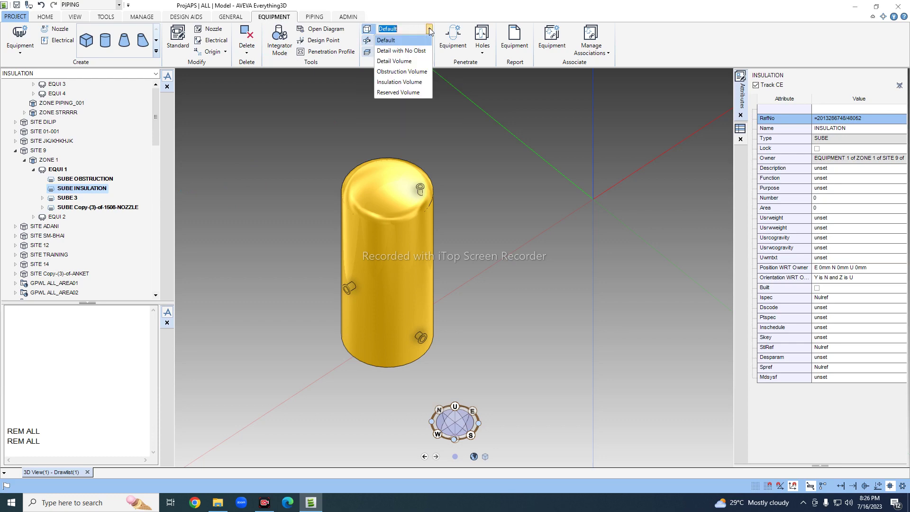
pyautogui.click(408, 82)
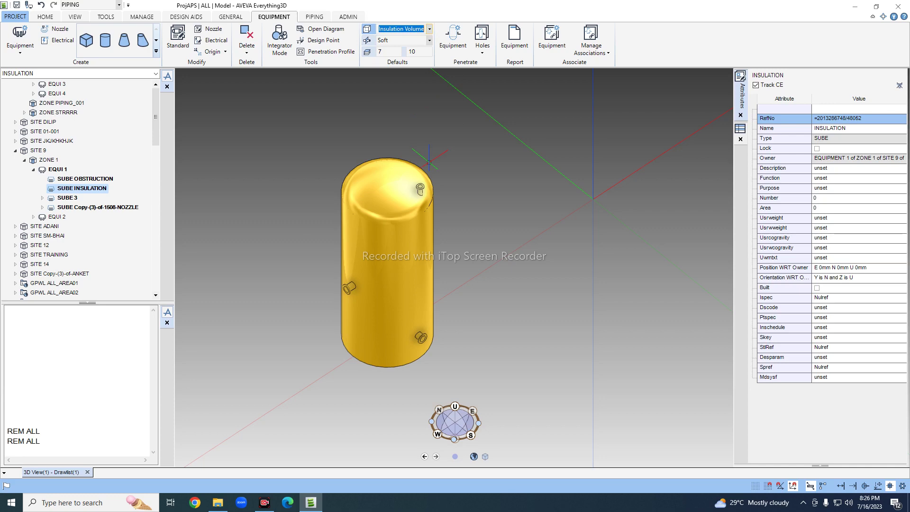
pyautogui.click(429, 40)
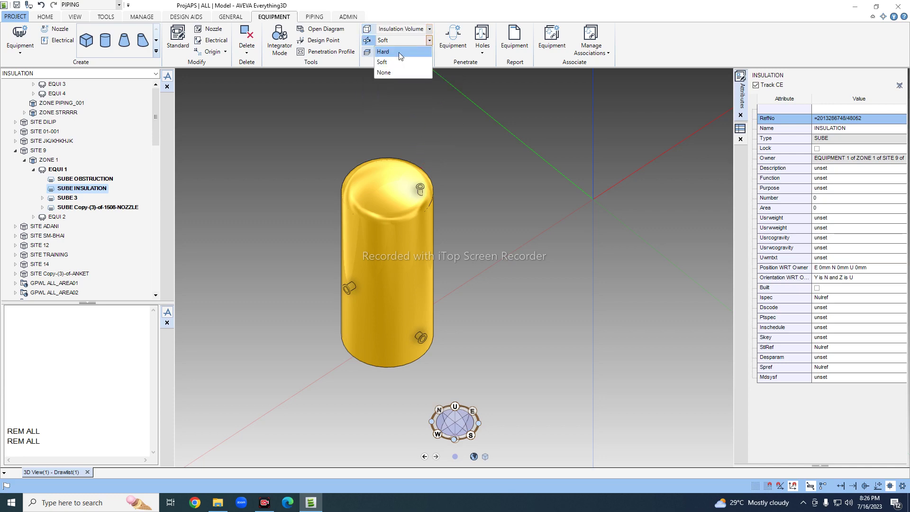
pyautogui.click(400, 53)
pyautogui.click(430, 42)
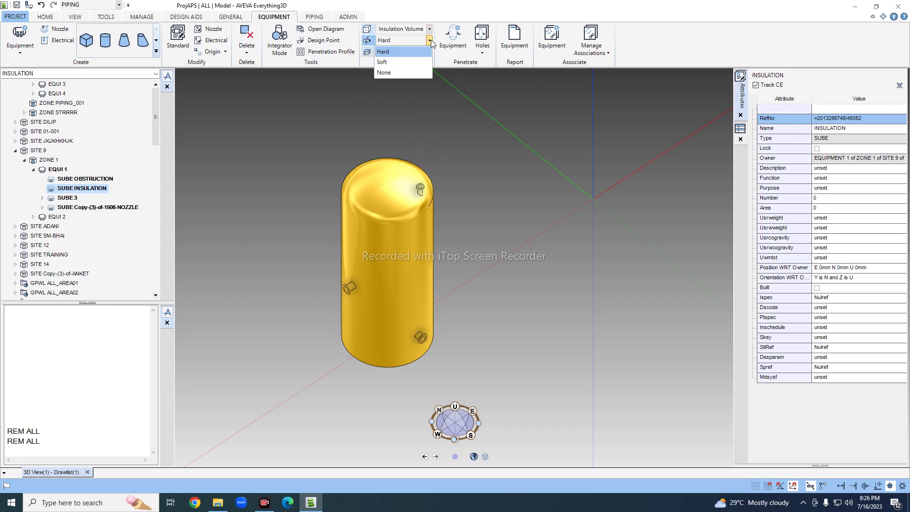
pyautogui.click(405, 62)
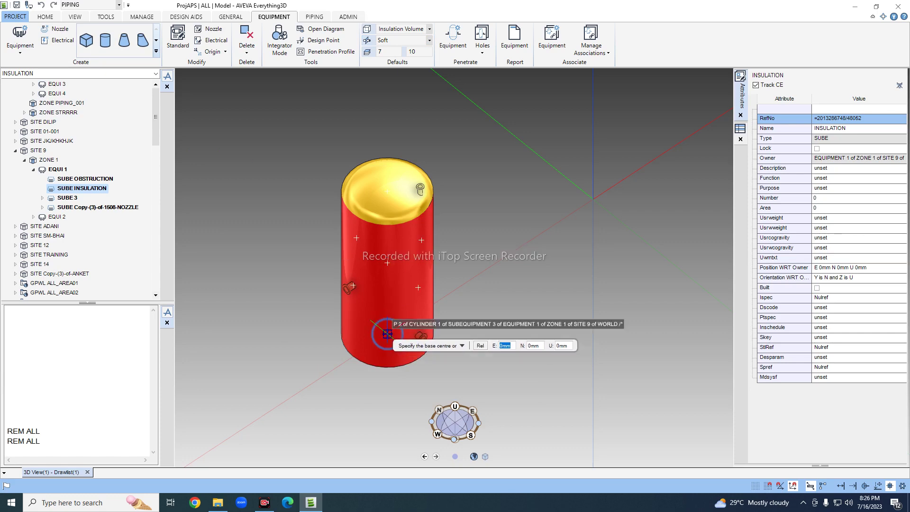
# Create a 4200mm-diameter, 9000mm-high cylinder from the vessel's base centre, shown under SUBE 3.
pyautogui.click(388, 334)
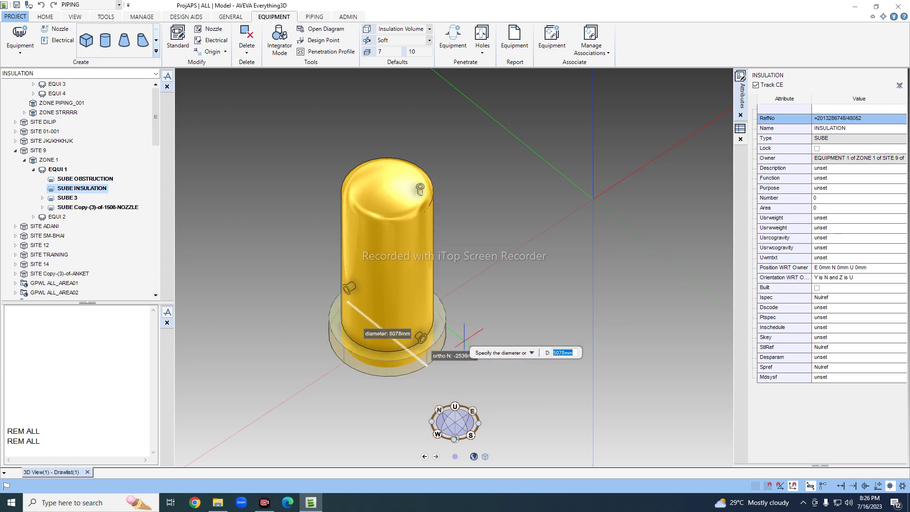
pyautogui.write('4200')
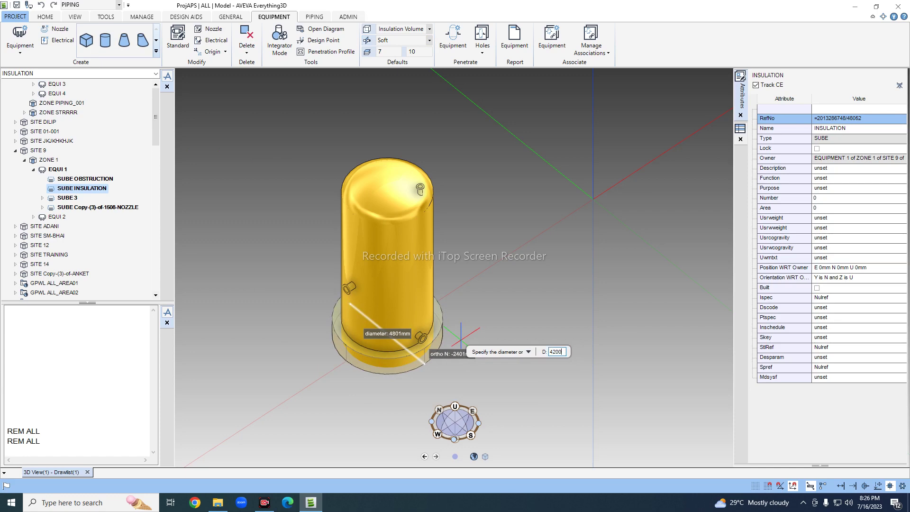
pyautogui.press('Return')
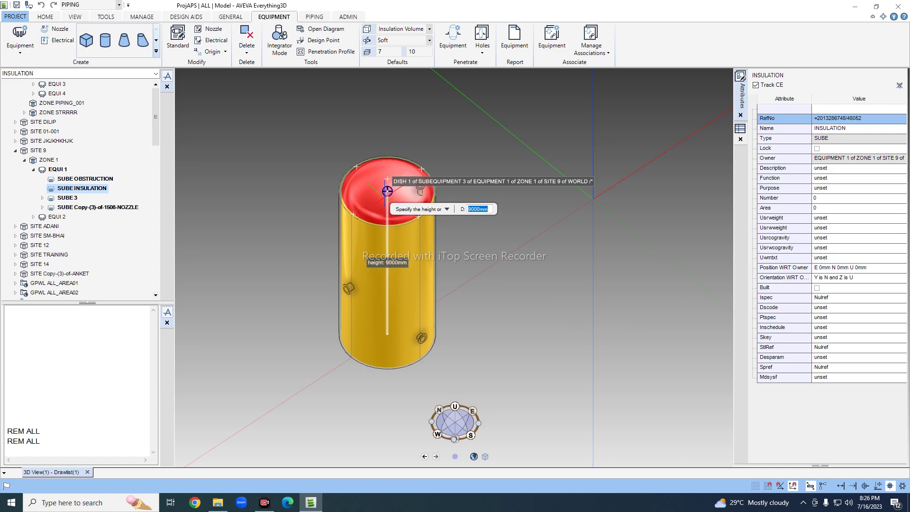
pyautogui.click(387, 191)
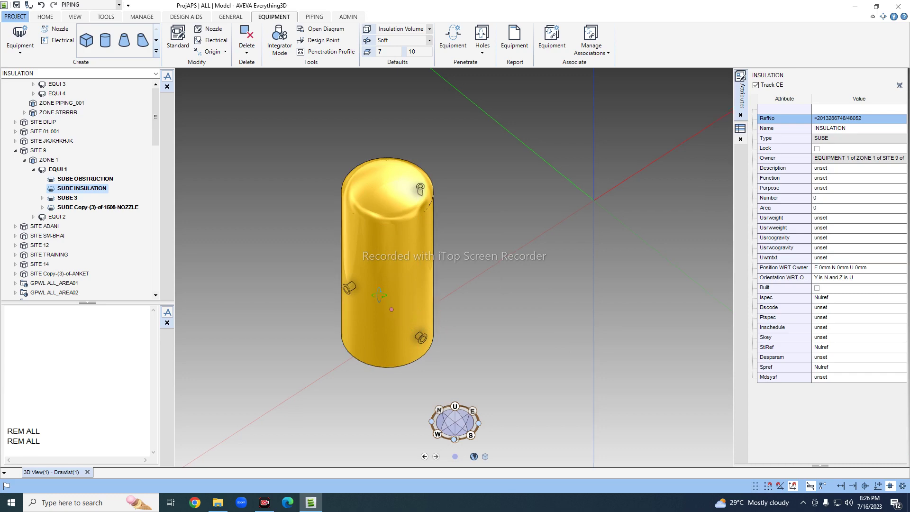
pyautogui.moveTo(392, 309)
pyautogui.mouseDown(button='middle')
pyautogui.moveTo(392, 274)
pyautogui.moveTo(390, 309)
pyautogui.mouseUp(button='middle')
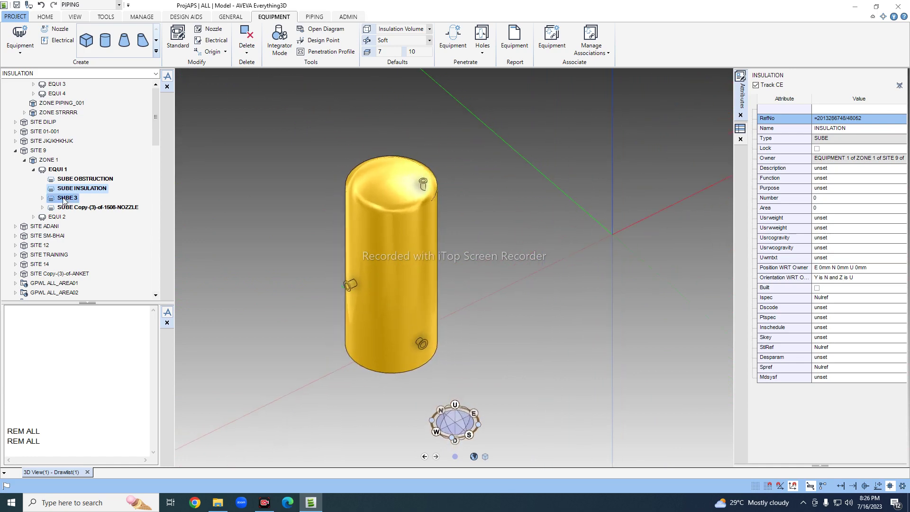
pyautogui.click(42, 197)
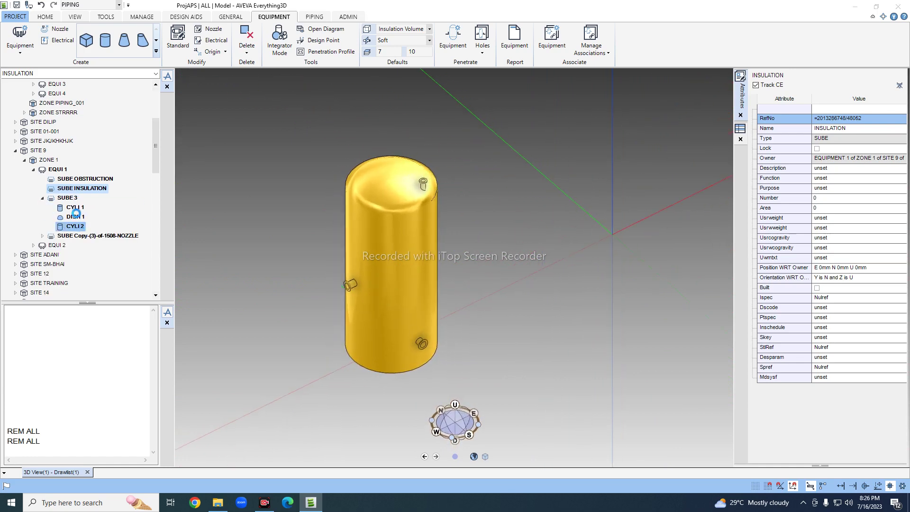
pyautogui.click(75, 17)
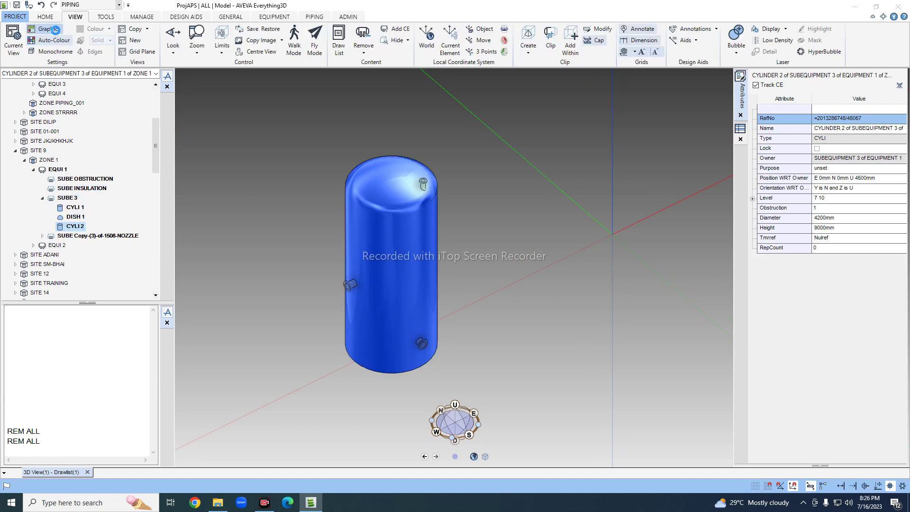
# Apply 50% translucency to both insulation and obstruction in Graphics Settings.
pyautogui.click(49, 29)
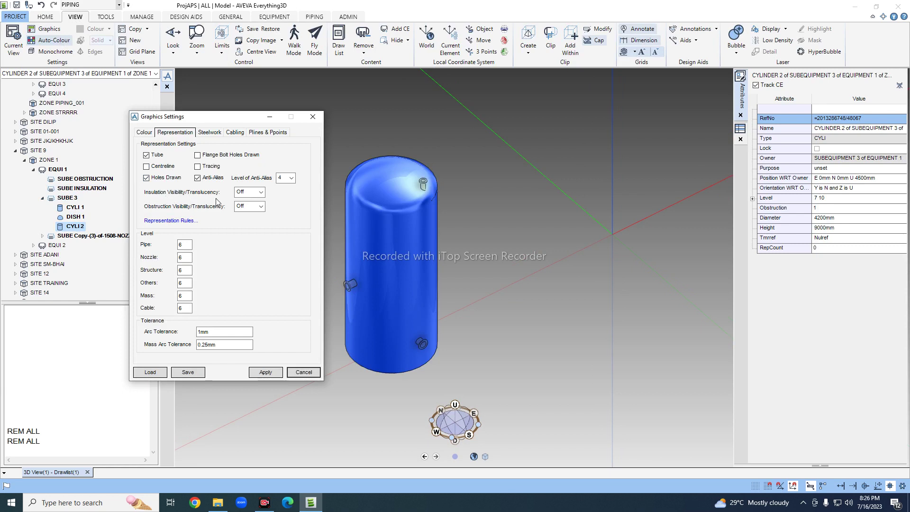
pyautogui.click(259, 192)
pyautogui.click(242, 230)
pyautogui.click(267, 373)
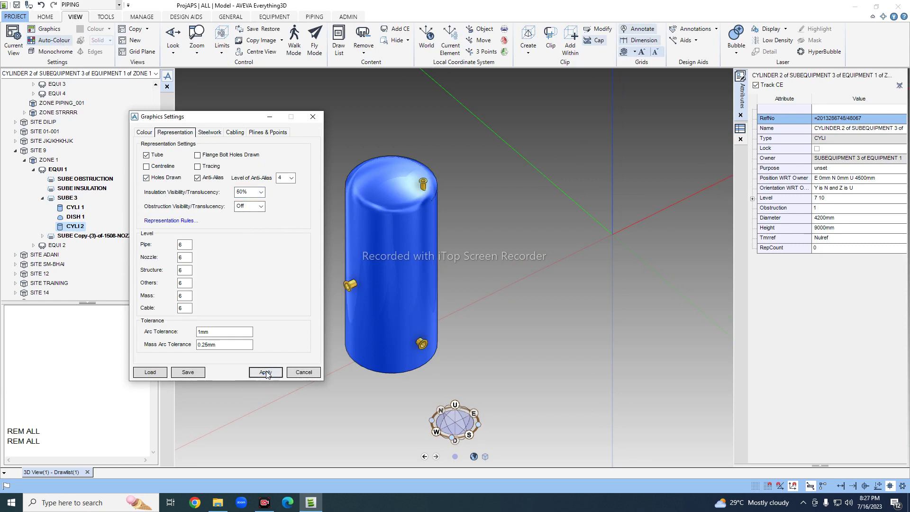
pyautogui.click(251, 206)
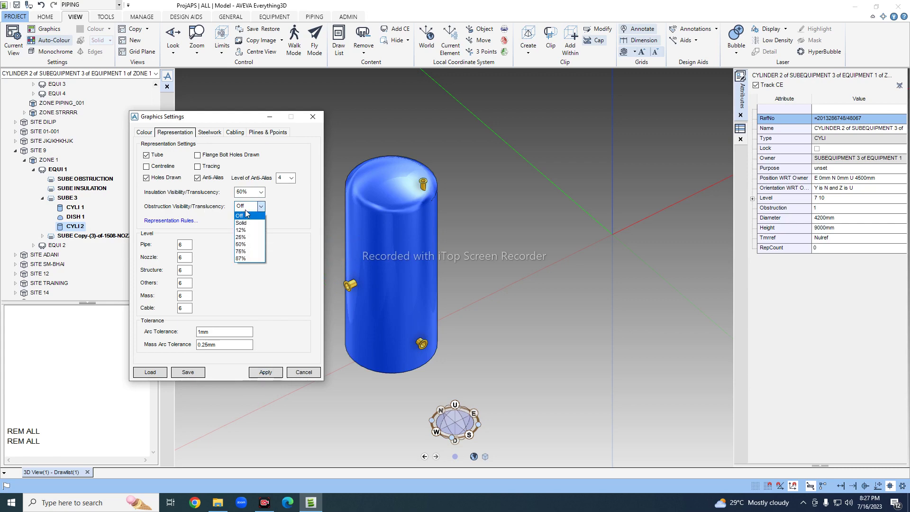
pyautogui.click(247, 251)
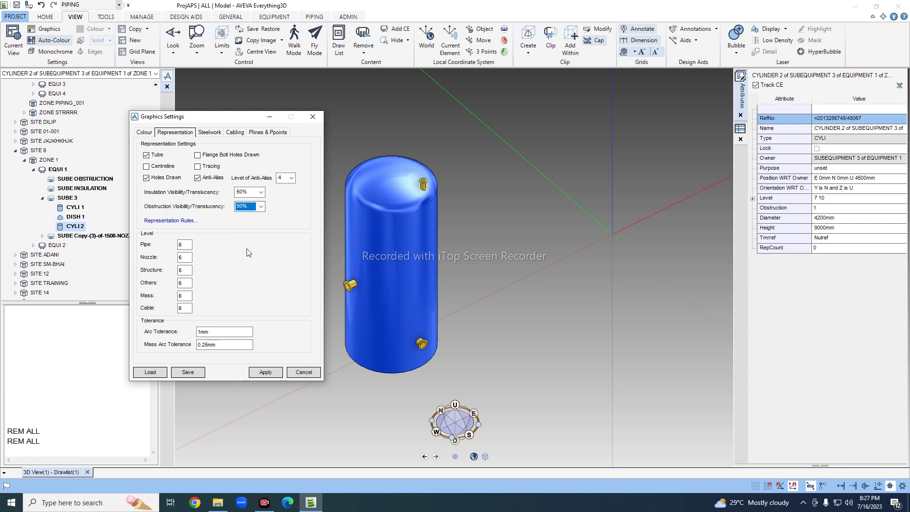
pyautogui.click(265, 372)
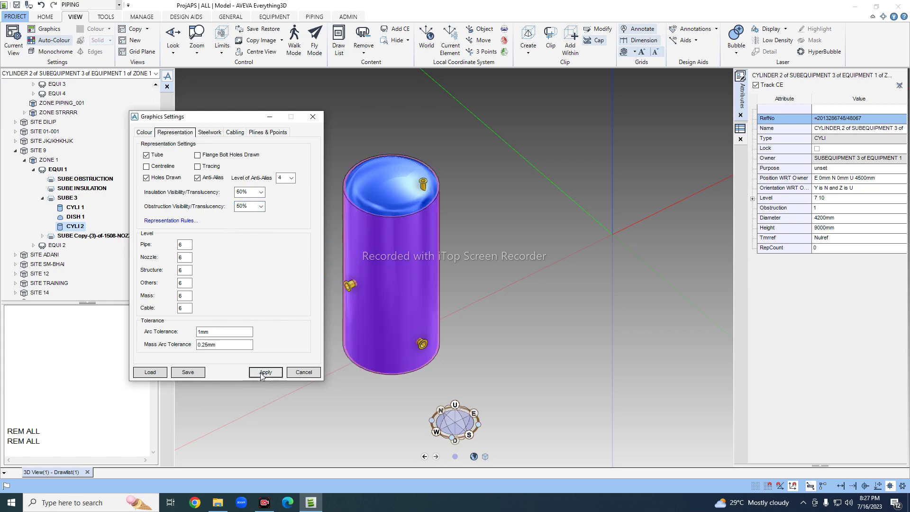
pyautogui.click(302, 373)
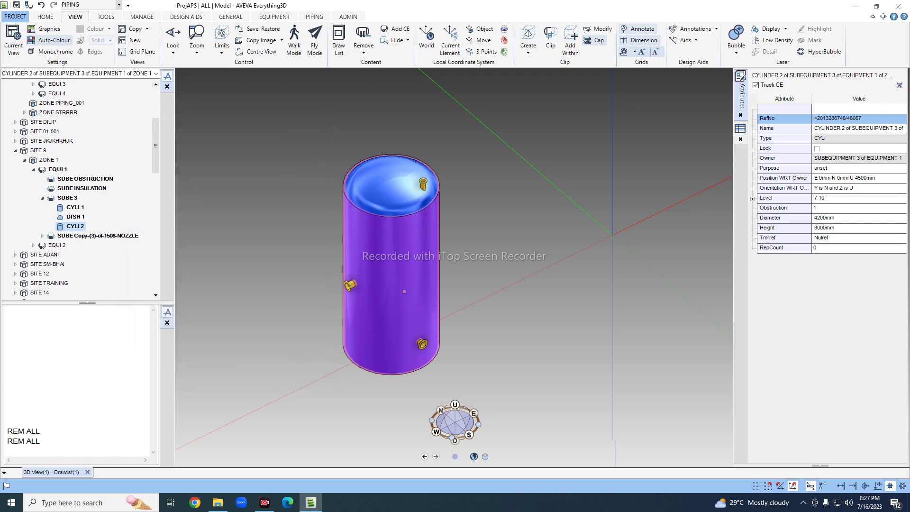
pyautogui.moveTo(404, 291); pyautogui.dragTo(402, 332, button='middle')
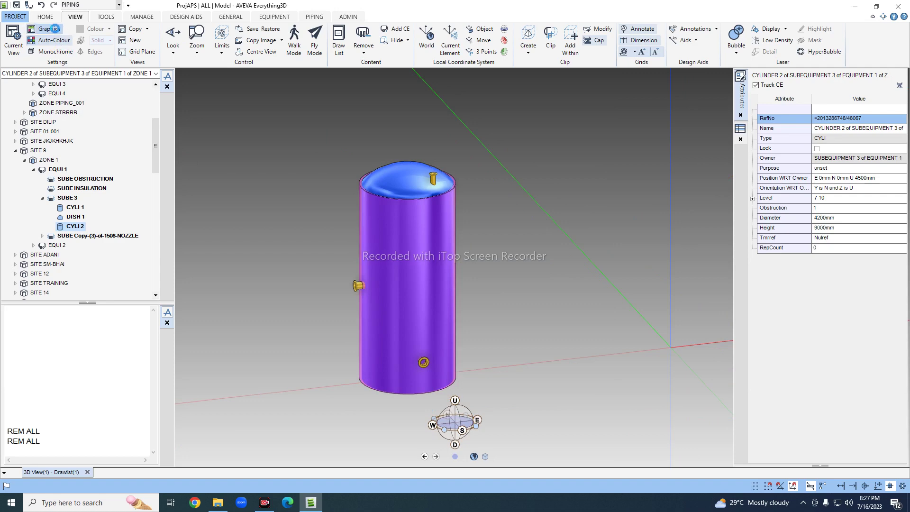
# Turn insulation translucency off in Graphics Settings and apply it.
pyautogui.click(54, 29)
pyautogui.click(261, 192)
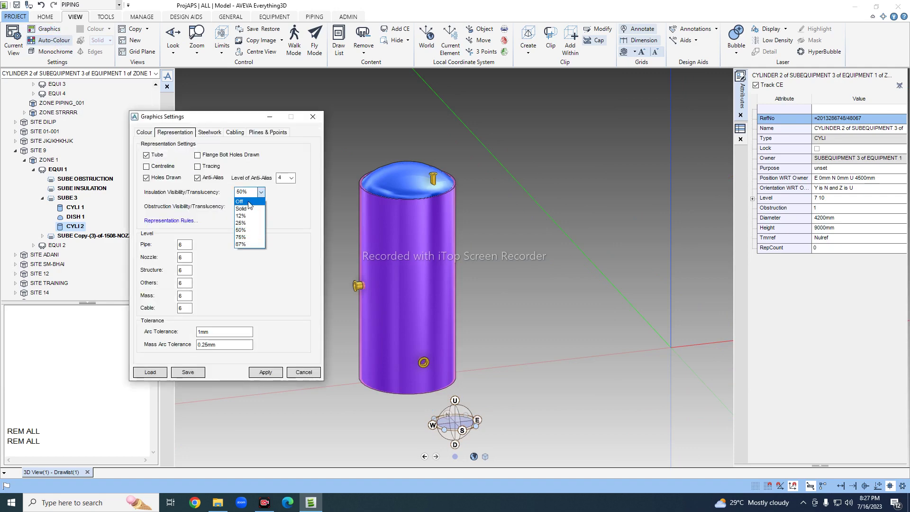
pyautogui.click(240, 202)
pyautogui.click(266, 372)
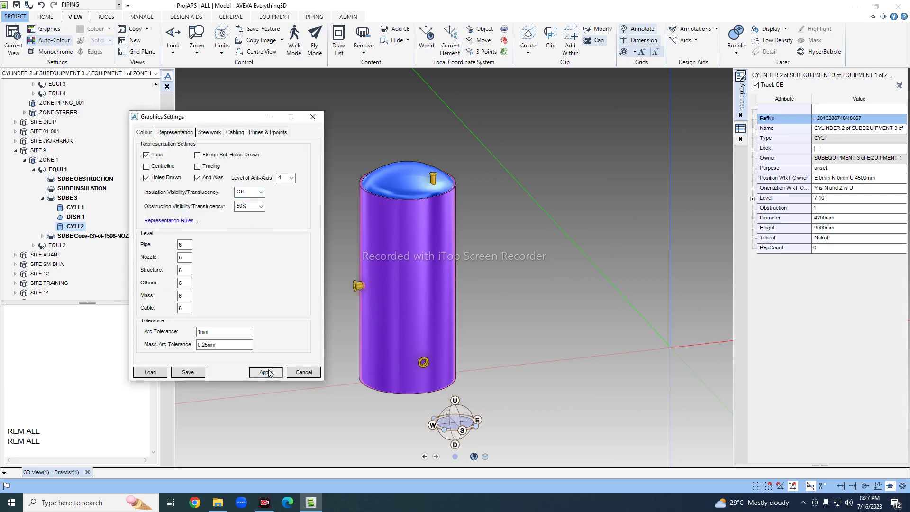
pyautogui.click(304, 372)
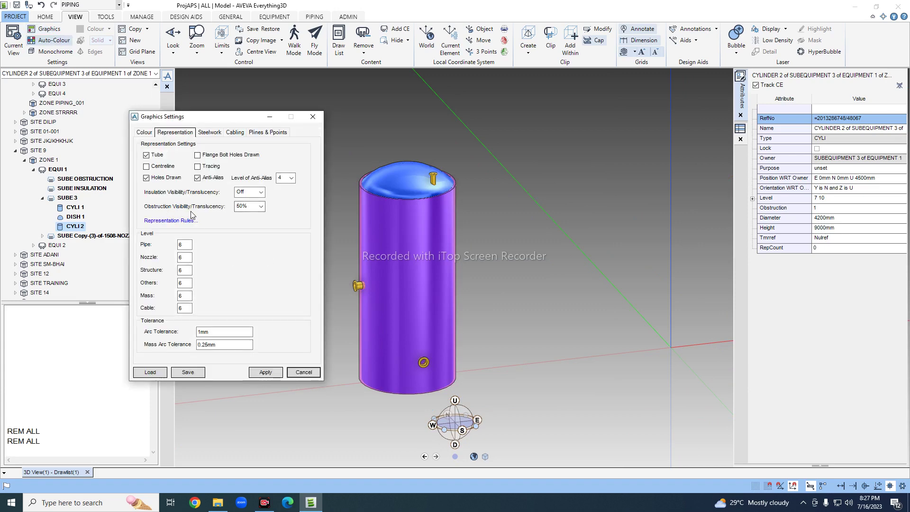
# Try solid and 12% obstruction translucency, then settle on 75% and close the dialog.
pyautogui.click(261, 207)
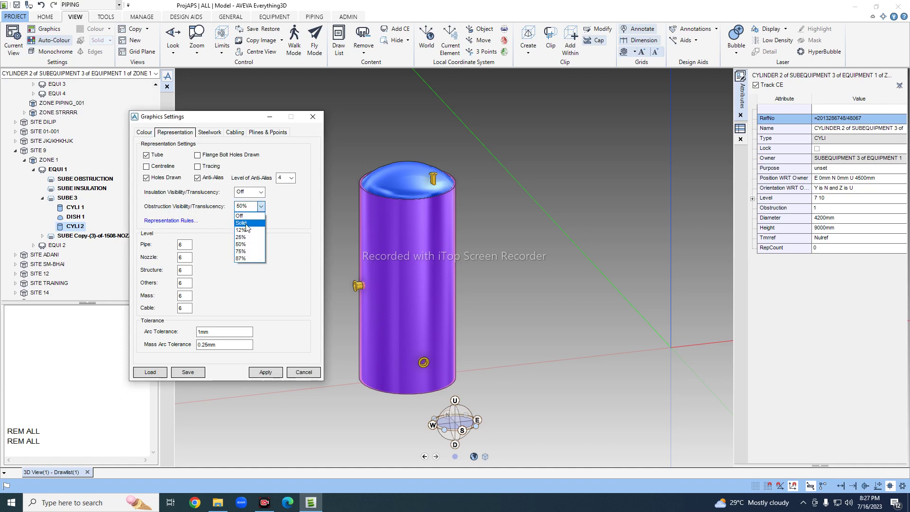
pyautogui.click(242, 223)
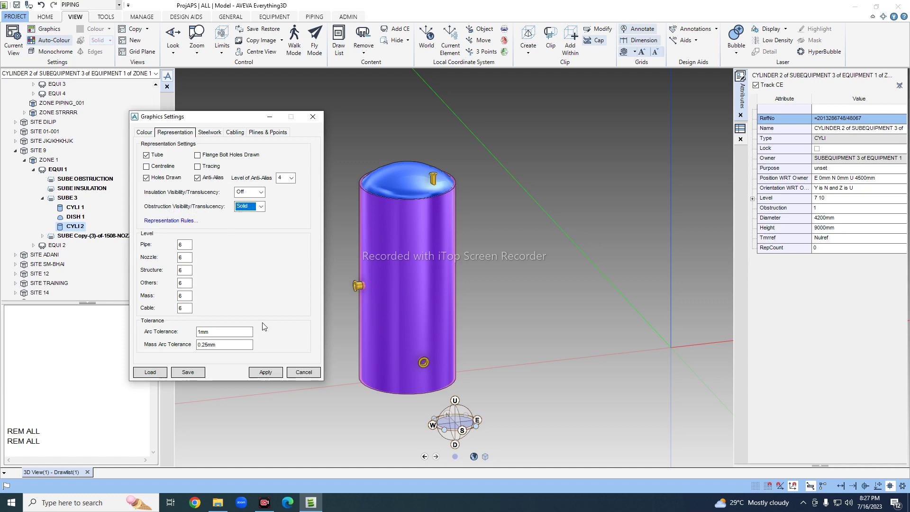
pyautogui.click(266, 372)
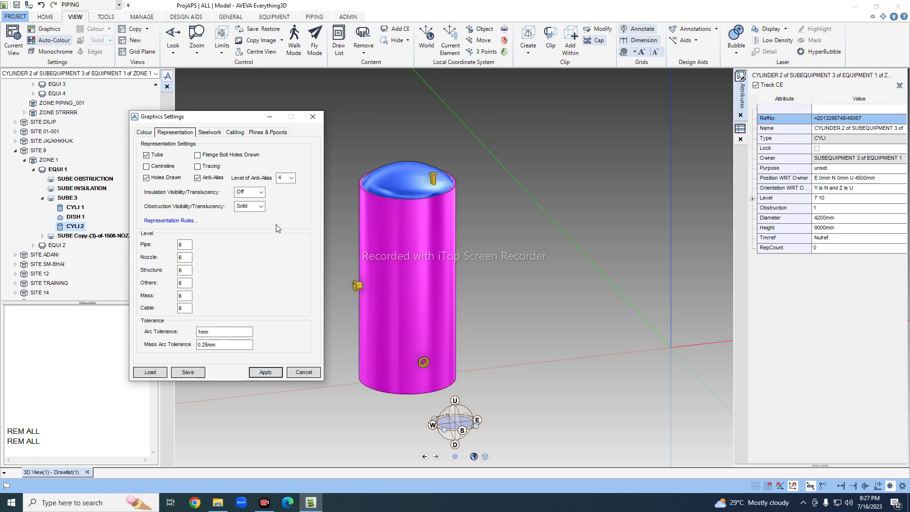
pyautogui.click(261, 207)
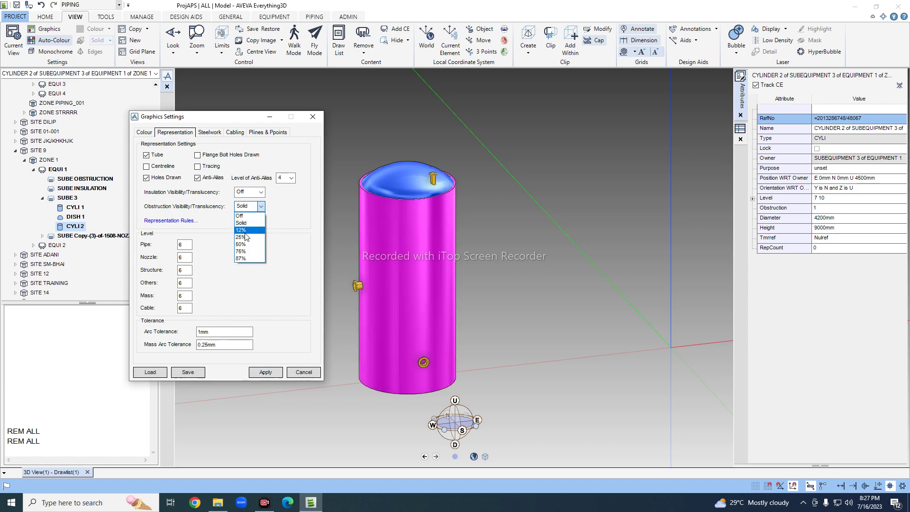
pyautogui.click(247, 230)
pyautogui.click(265, 372)
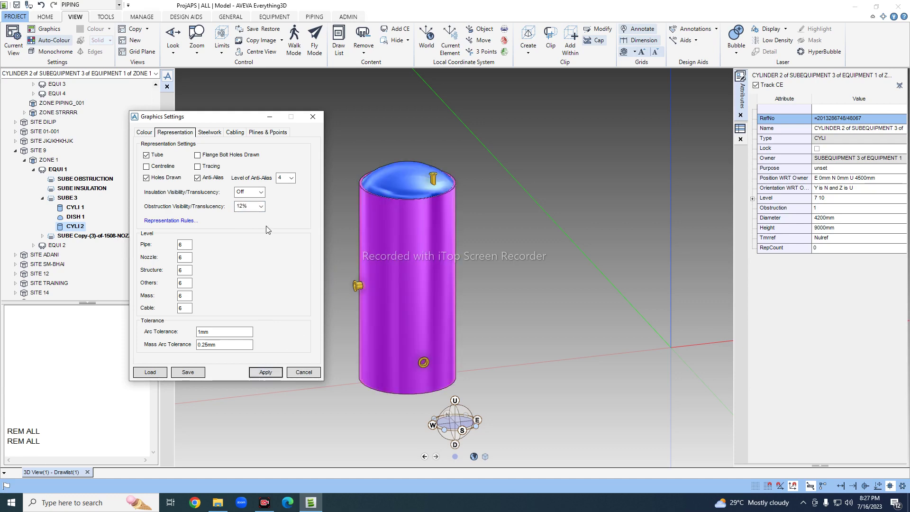
pyautogui.click(260, 207)
pyautogui.click(246, 255)
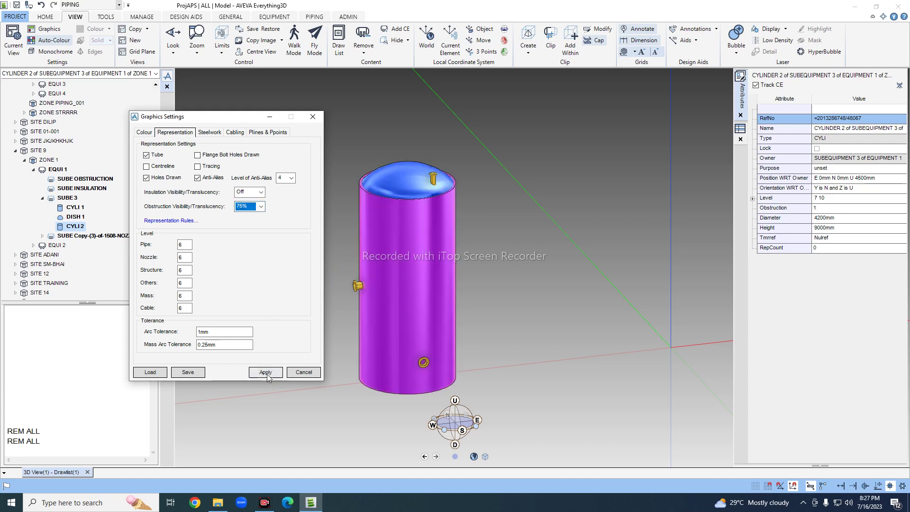
pyautogui.click(266, 373)
pyautogui.click(303, 372)
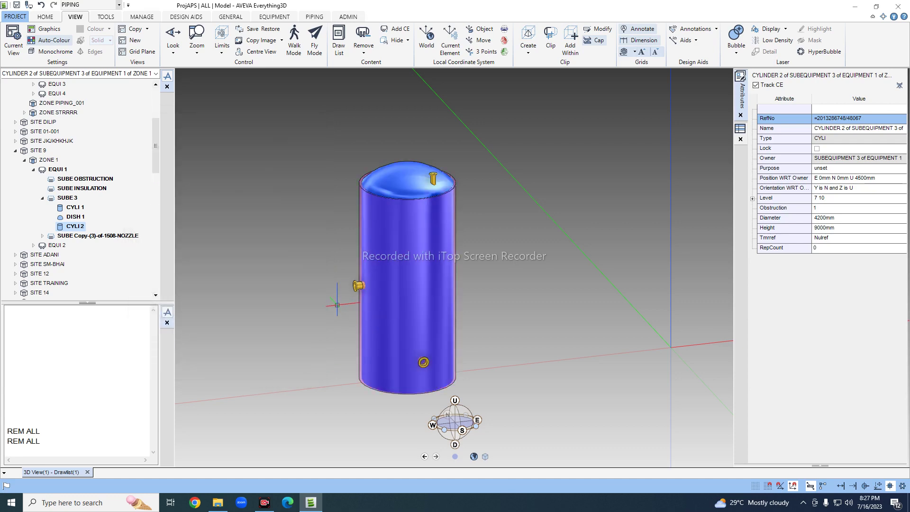
# Switch the view to South elevation and show the Equipment tab's Representation default choices.
pyautogui.scroll(3, 331, 300)
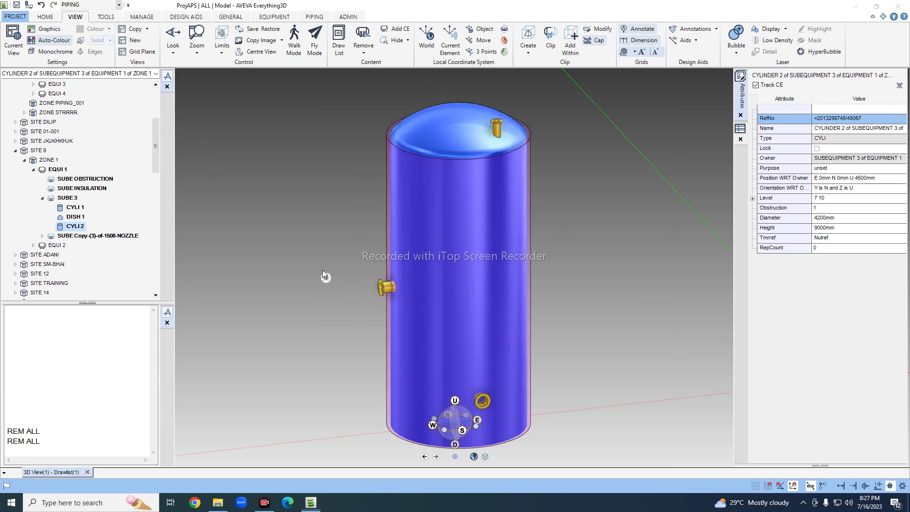
pyautogui.rightClick(324, 272)
pyautogui.click(462, 430)
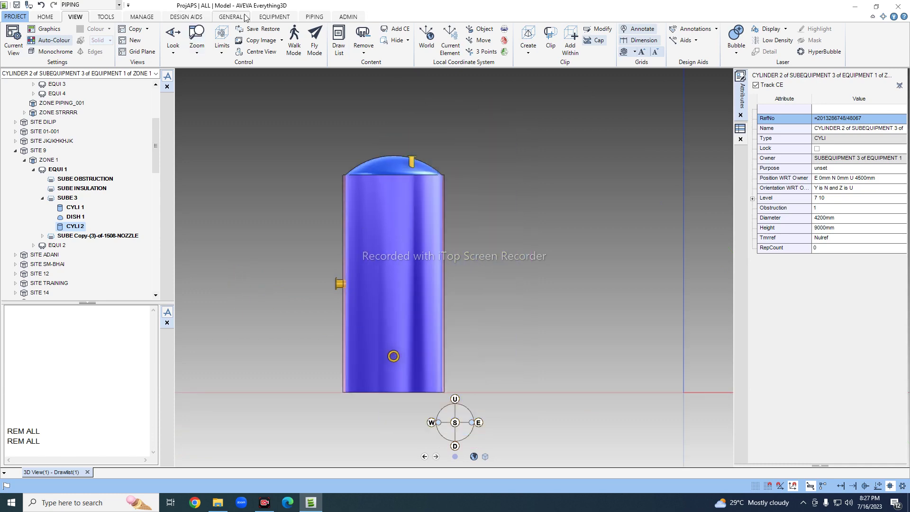
pyautogui.click(274, 17)
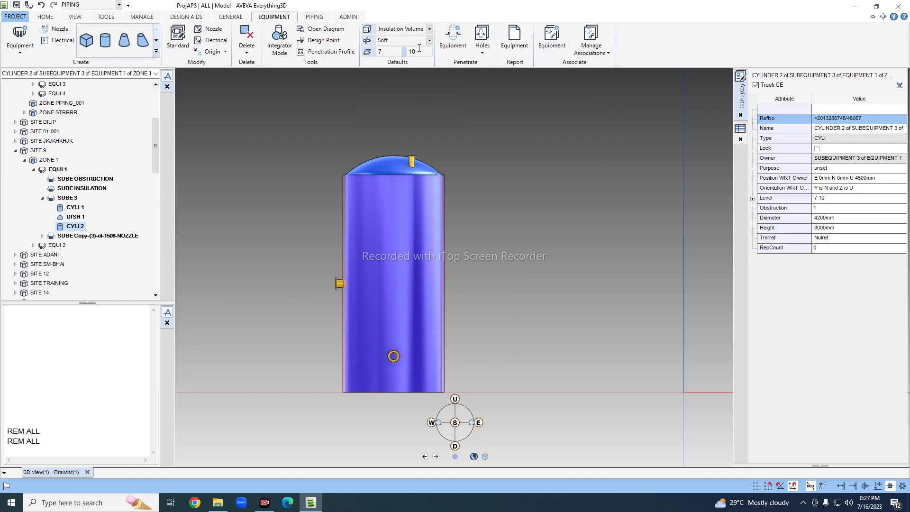
pyautogui.click(429, 29)
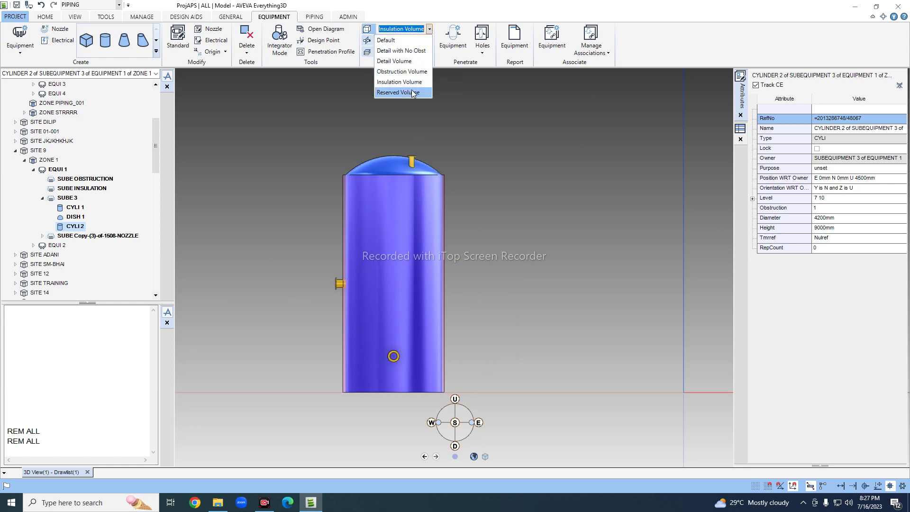
# Set new-primitive defaults to Obstruction Volume with Soft obstruction.
pyautogui.click(403, 72)
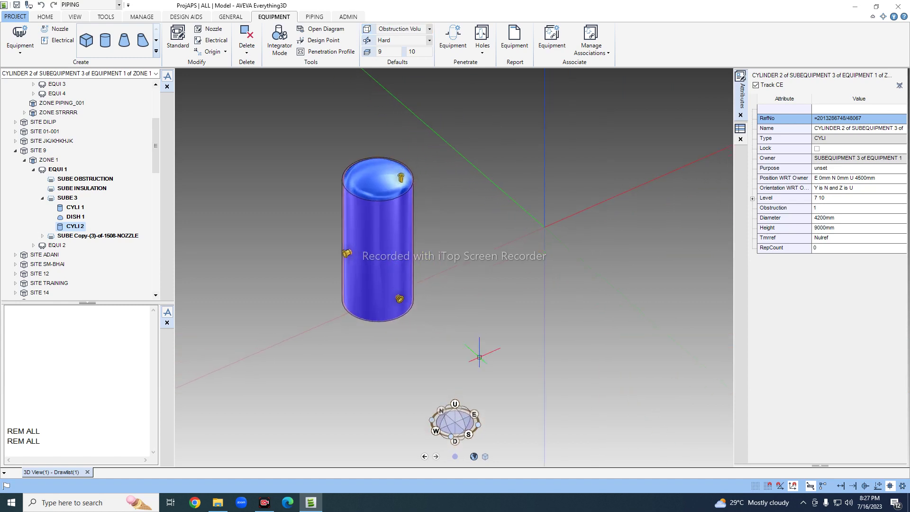
pyautogui.click(400, 41)
pyautogui.click(393, 61)
# Create a large 5464mm-high cylinder beside and enclosing the vessel.
pyautogui.click(108, 43)
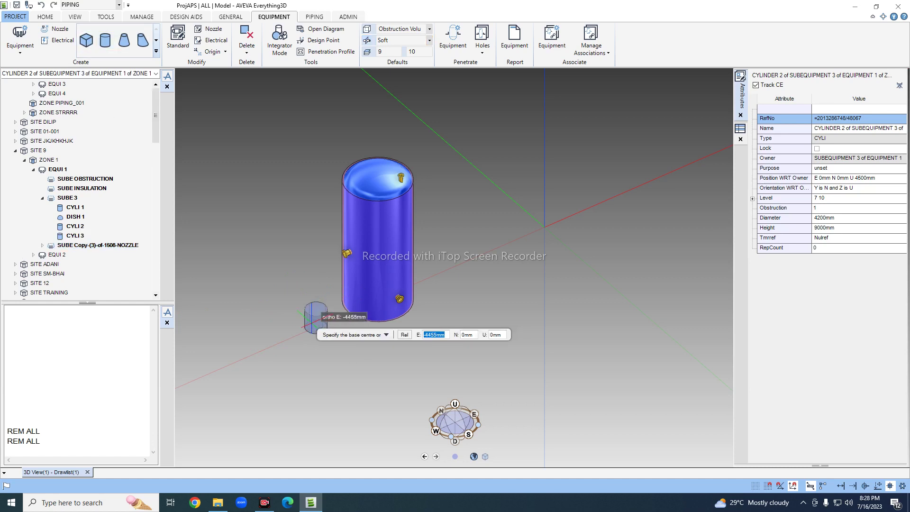
pyautogui.click(314, 326)
pyautogui.click(306, 365)
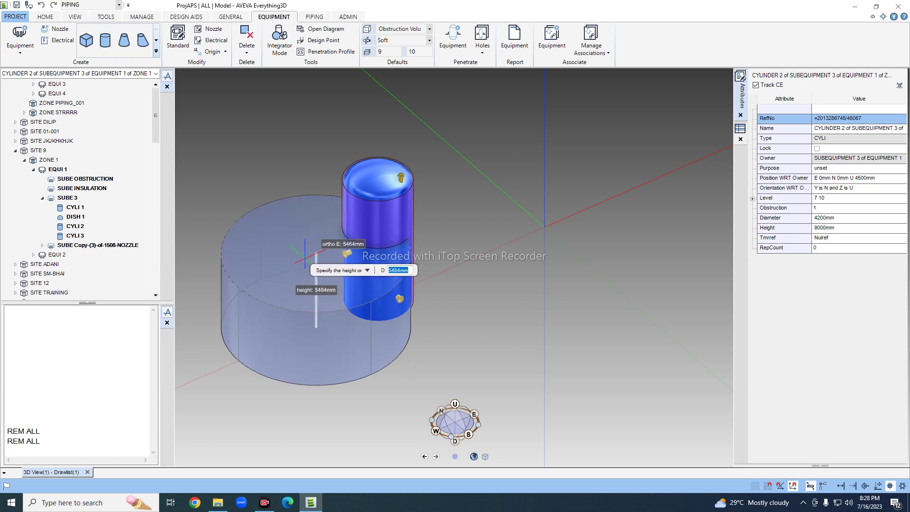
pyautogui.click(296, 222)
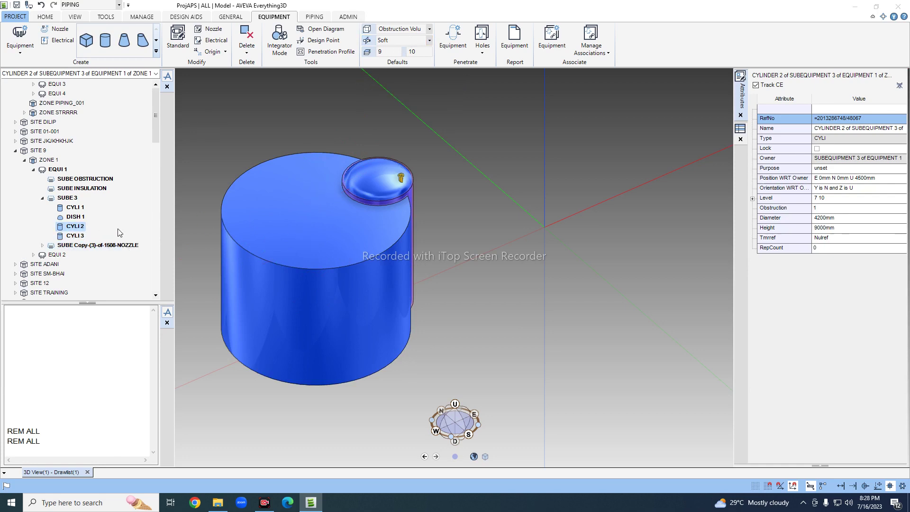
# Delete CYLI 2 and the large obstruction cylinder, then select SUBE OBSTRUCTION.
pyautogui.rightClick(79, 230)
pyautogui.click(102, 268)
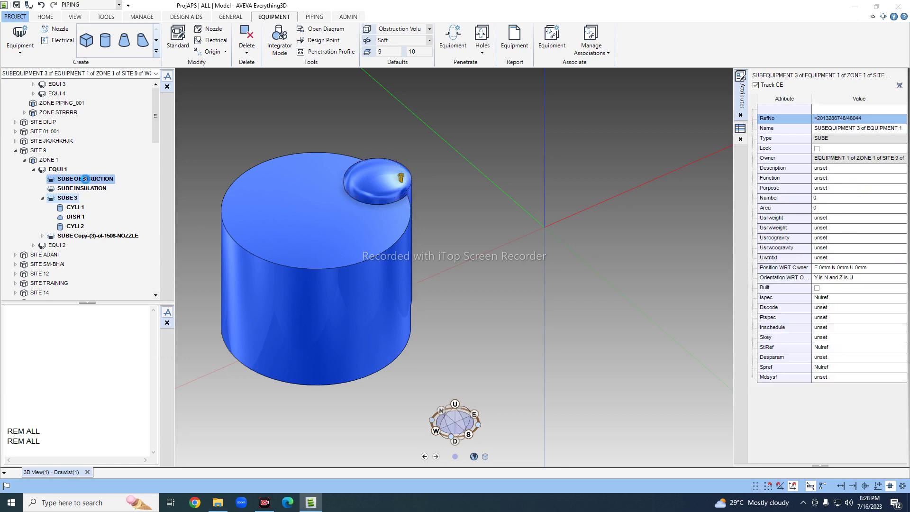
pyautogui.click(85, 179)
pyautogui.click(74, 207)
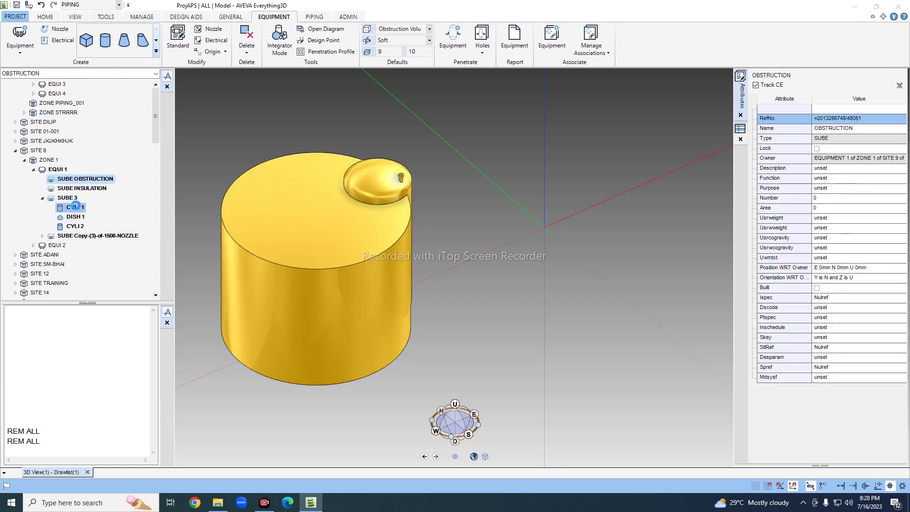
pyautogui.click(80, 227)
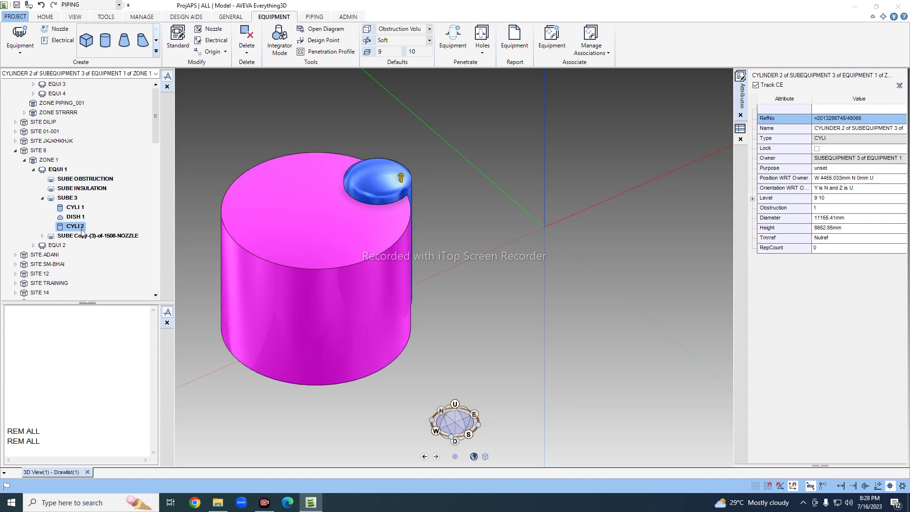
pyautogui.rightClick(82, 230)
pyautogui.click(106, 268)
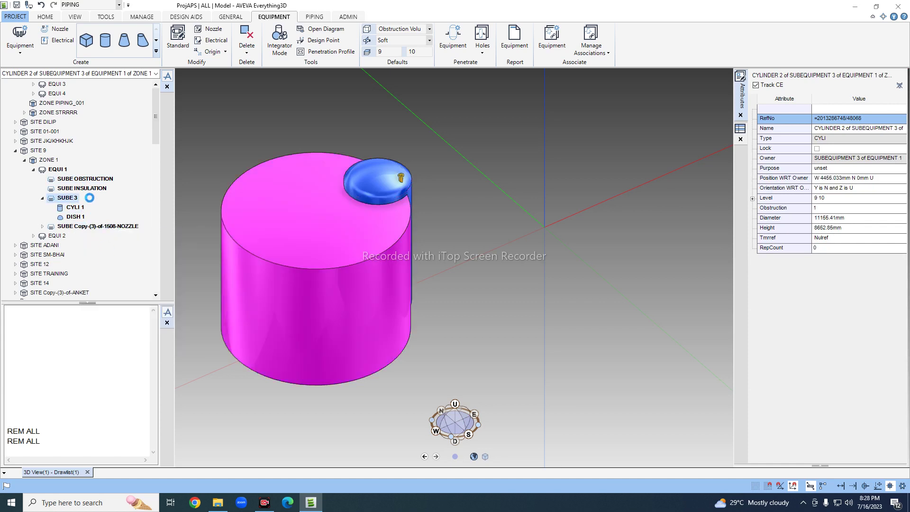
pyautogui.click(95, 178)
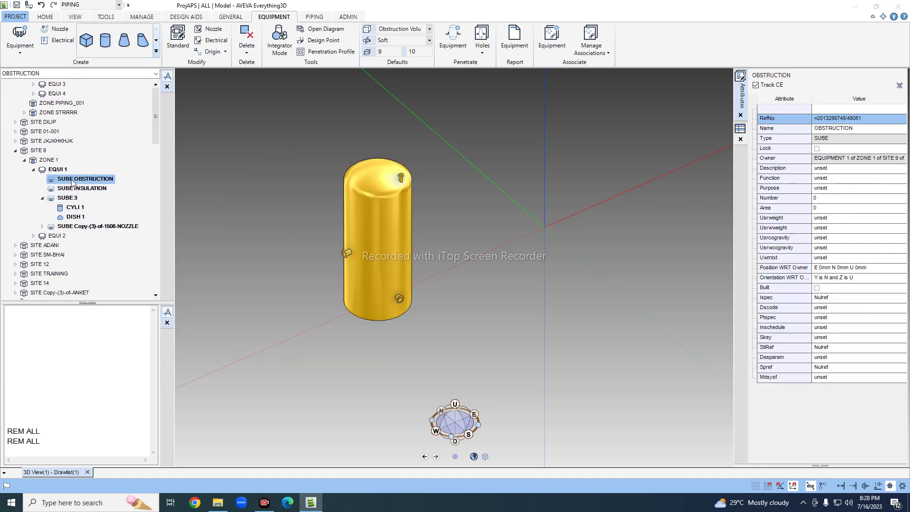
# Create an Obstruction Volume cylinder, 6054mm diameter and 9864mm high, beside the vessel and select it.
pyautogui.click(429, 29)
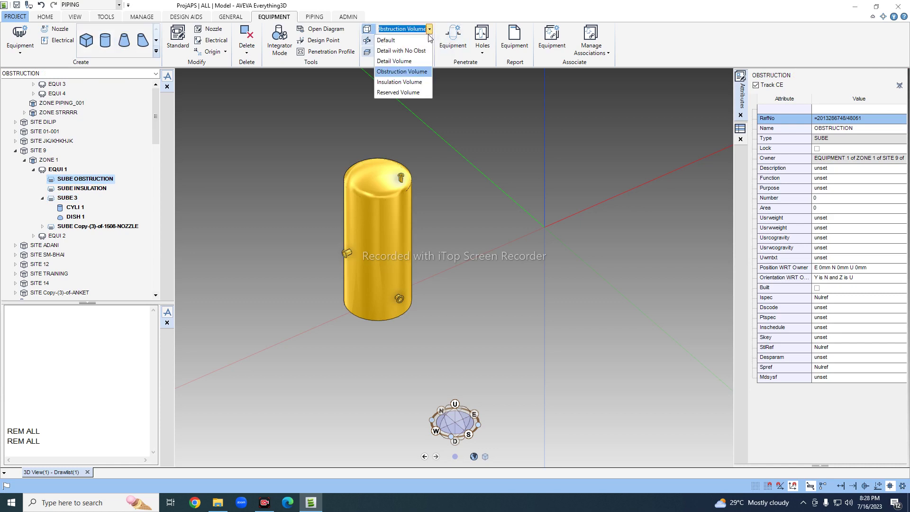
pyautogui.click(401, 72)
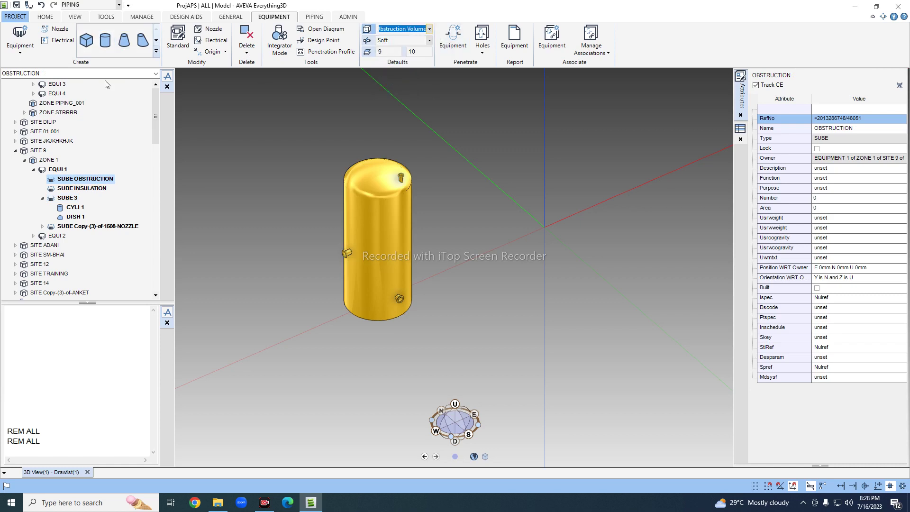
pyautogui.click(105, 41)
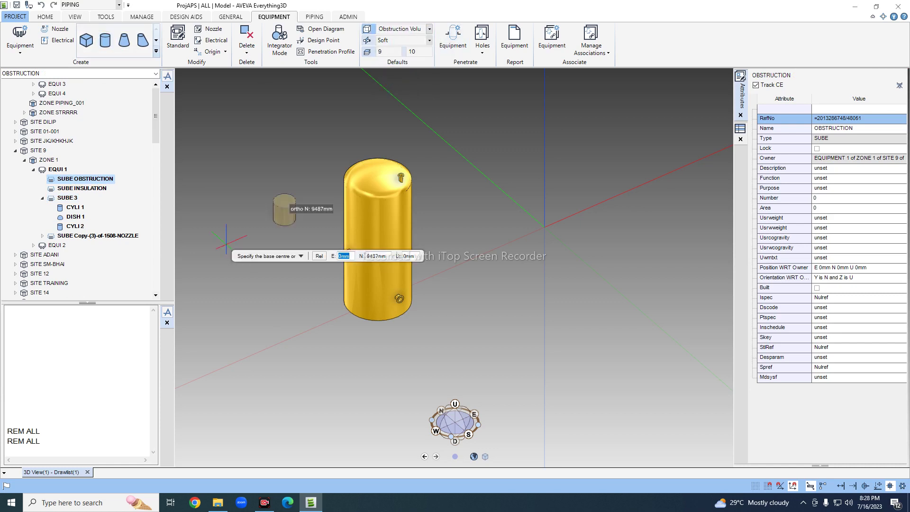
pyautogui.click(318, 305)
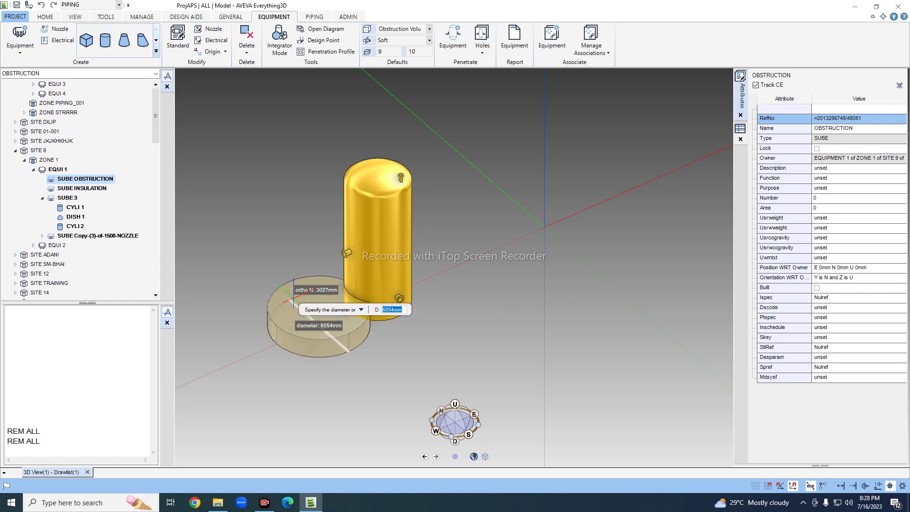
pyautogui.click(294, 296)
pyautogui.click(297, 198)
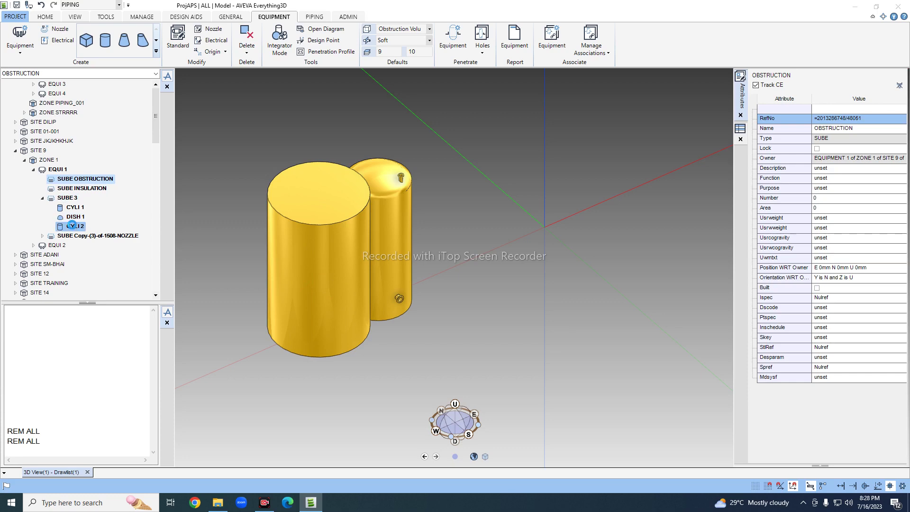
pyautogui.click(71, 226)
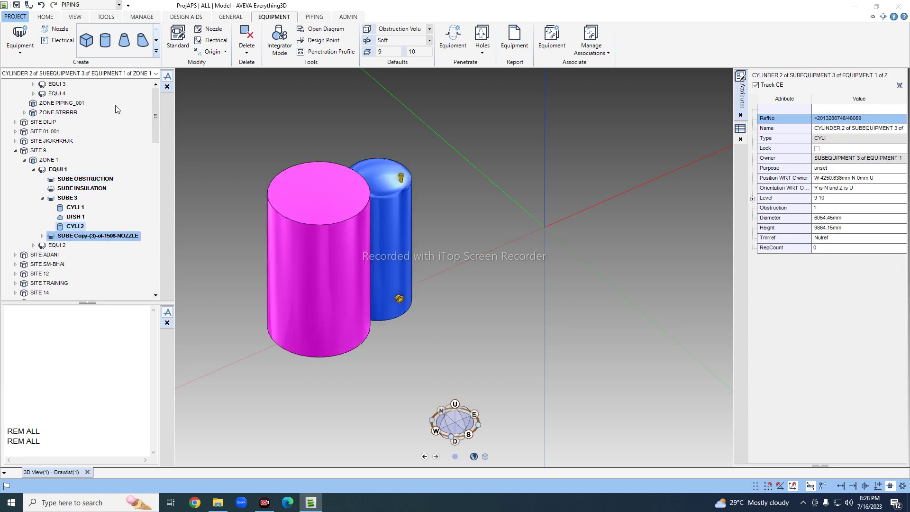
pyautogui.click(76, 18)
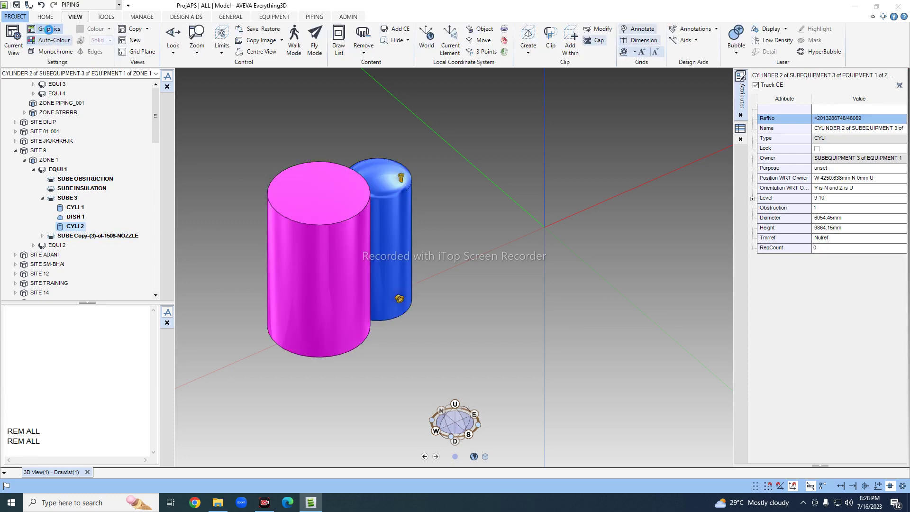
# Reapply 75% obstruction translucency in Graphics Settings and close it.
pyautogui.click(48, 29)
pyautogui.click(251, 208)
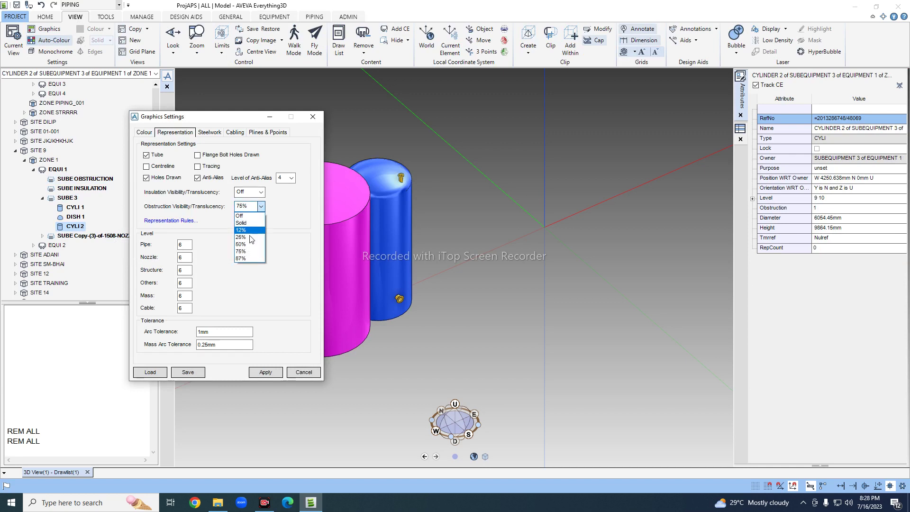
pyautogui.click(246, 249)
pyautogui.click(266, 372)
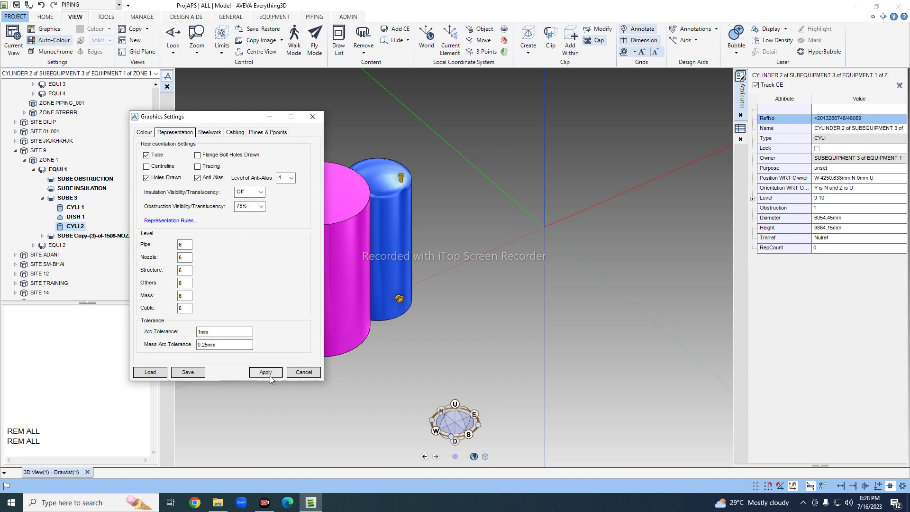
pyautogui.click(304, 372)
# Delete cylinder CYLI 2 via the Model Explorer.
pyautogui.click(76, 226)
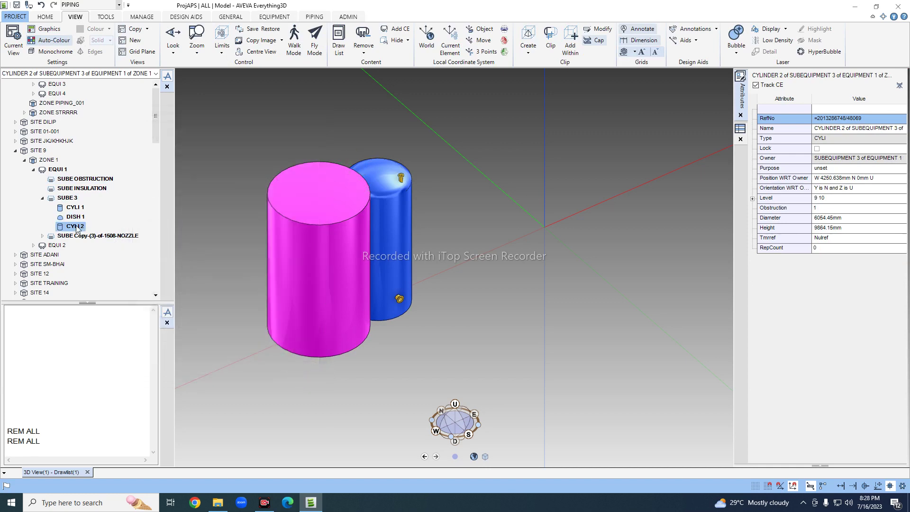
pyautogui.rightClick(76, 232)
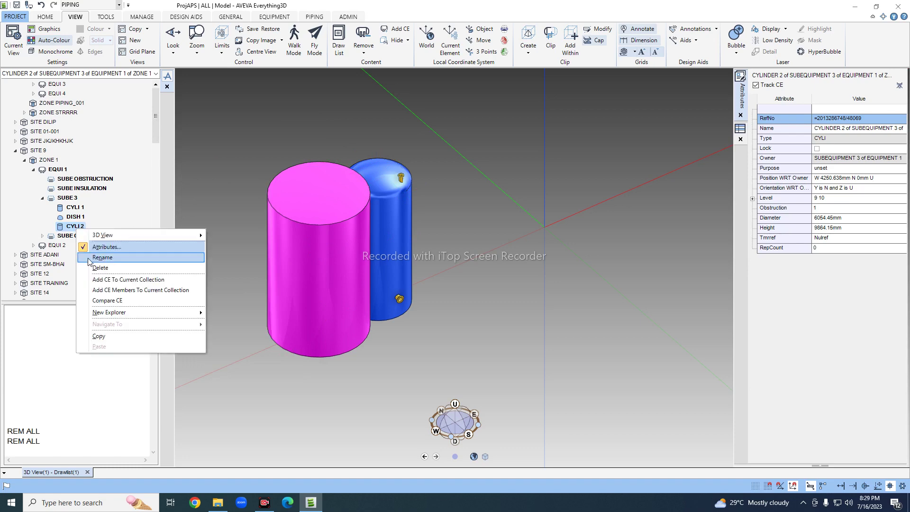
pyautogui.click(102, 266)
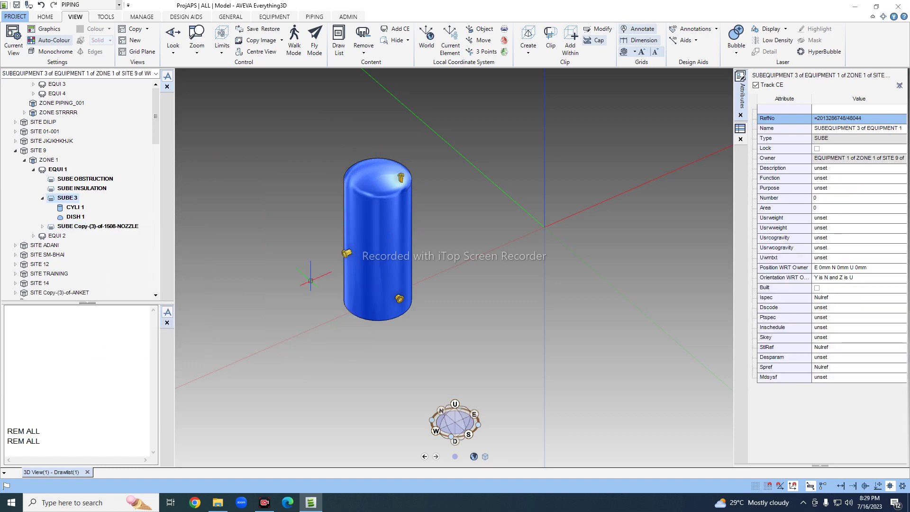
# Confirm Obstruction Volume and Soft as defaults and make SUBE OBSTRUCTION current.
pyautogui.click(274, 16)
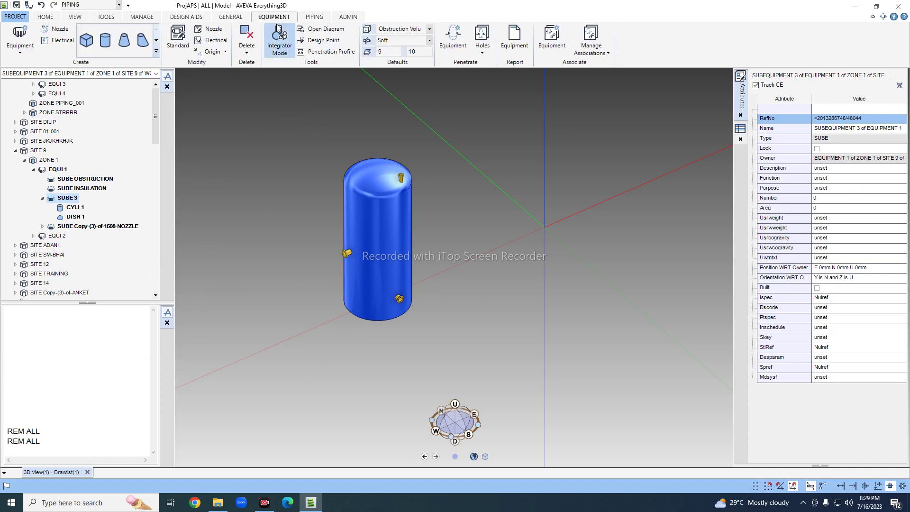
pyautogui.click(430, 29)
pyautogui.click(411, 73)
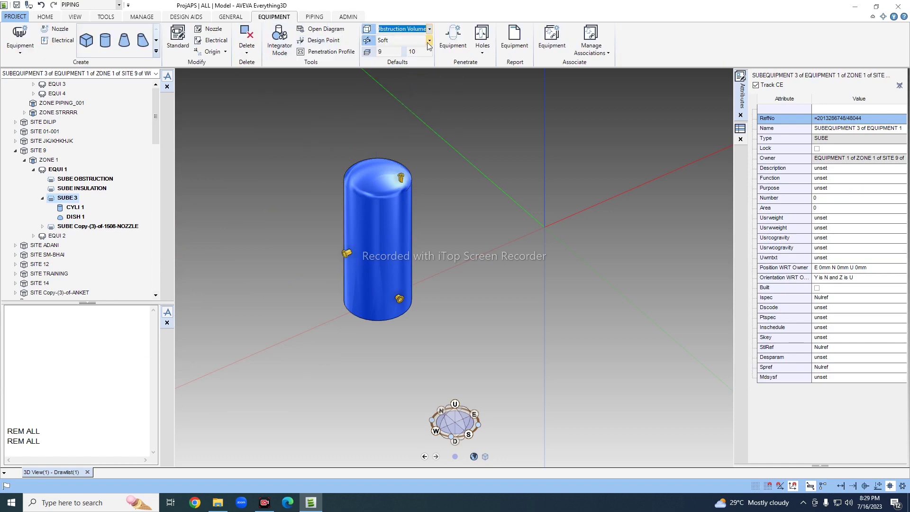
pyautogui.click(430, 40)
pyautogui.click(391, 61)
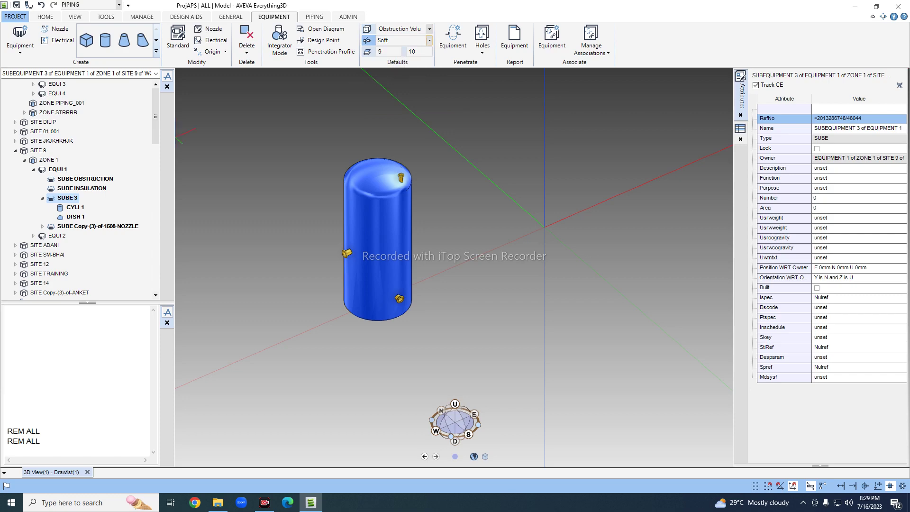
pyautogui.click(101, 179)
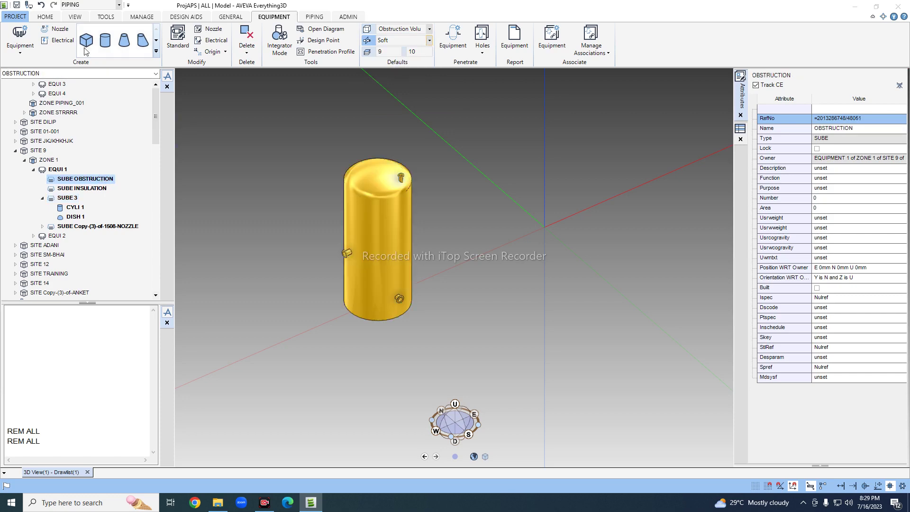
# Create a cylinder about 9593mm in diameter and 12019mm high beside the vessel, then select it.
pyautogui.click(105, 42)
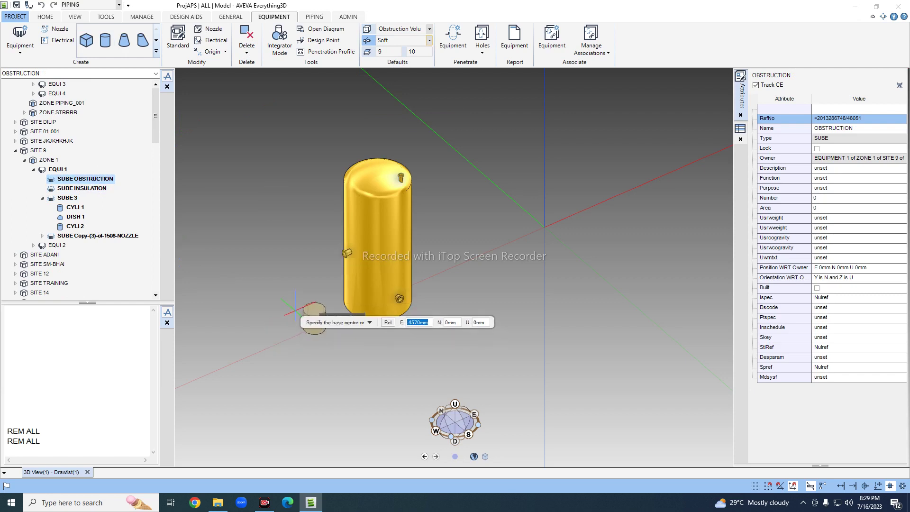
pyautogui.click(308, 327)
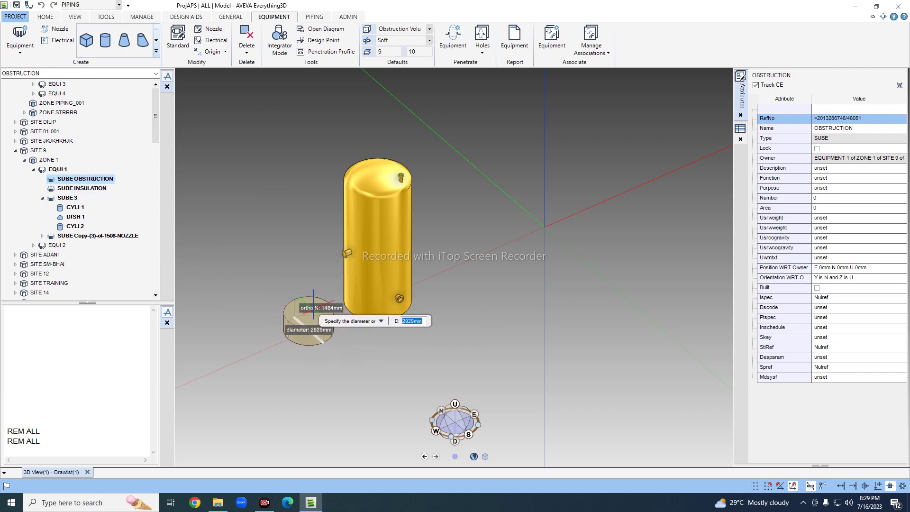
pyautogui.click(295, 326)
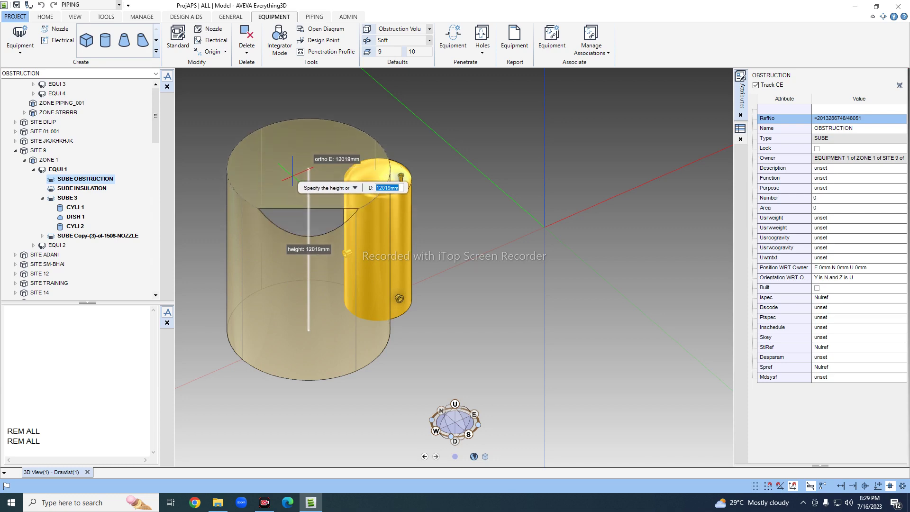
pyautogui.click(292, 173)
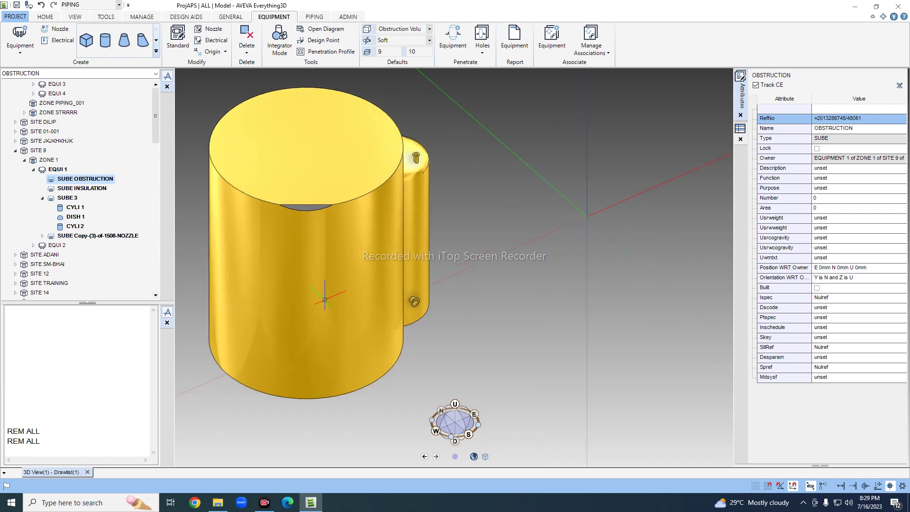
pyautogui.click(58, 169)
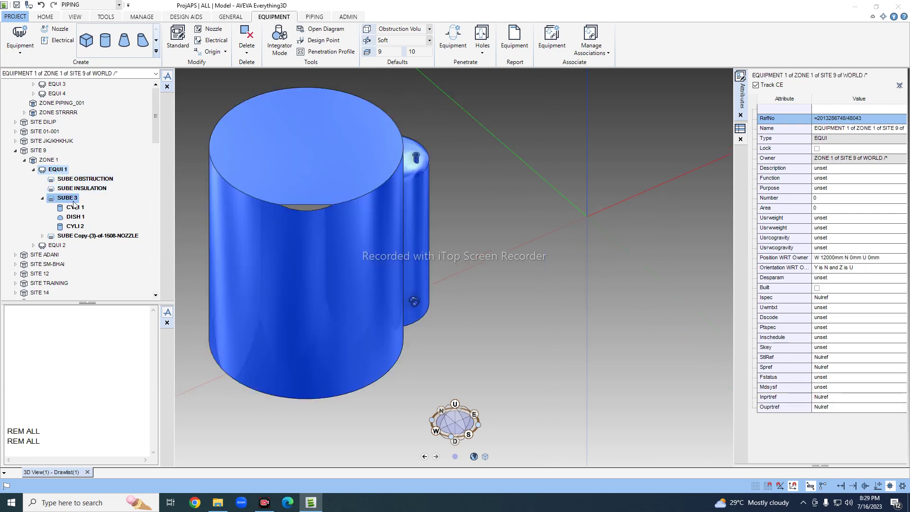
pyautogui.click(75, 226)
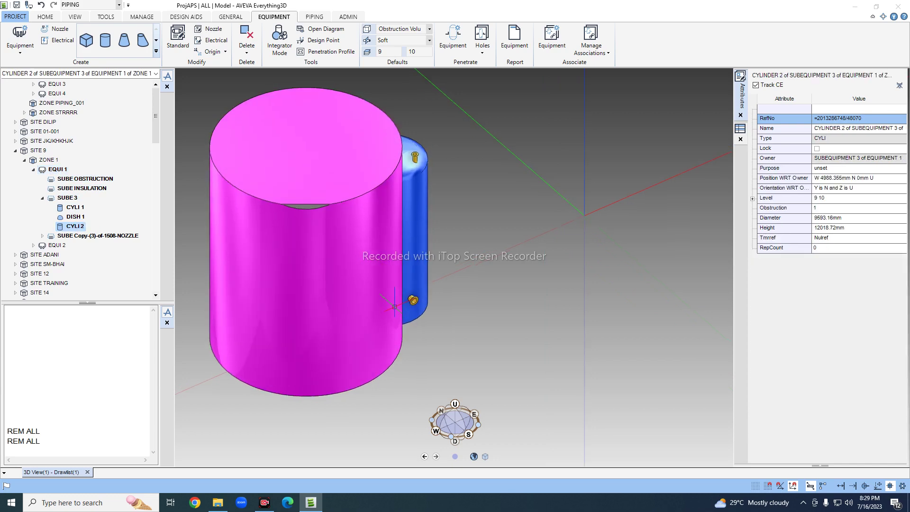
pyautogui.moveTo(377, 303); pyautogui.dragTo(349, 252, button='middle')
pyautogui.scroll(5, 367, 300)
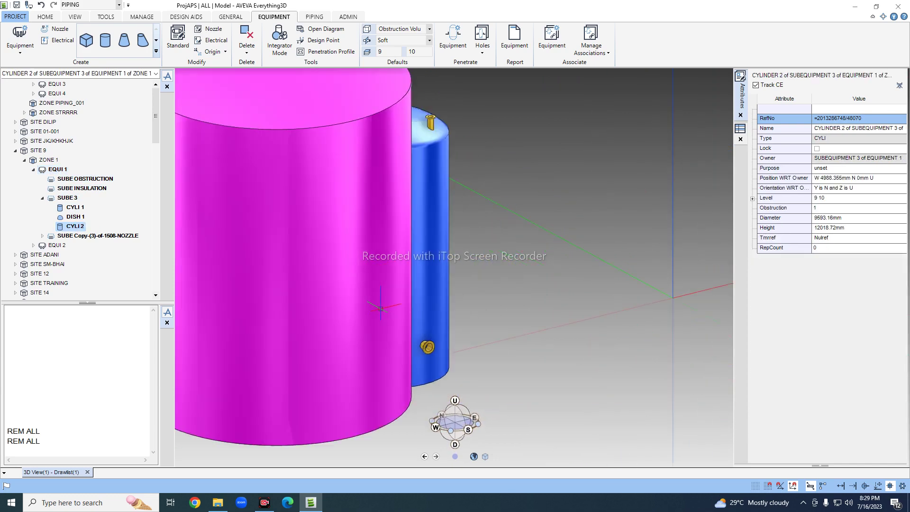
# Orbit and zoom the 3D view back onto the blue vessel once CYLI 2 is gone.
pyautogui.scroll(-5, 367, 300)
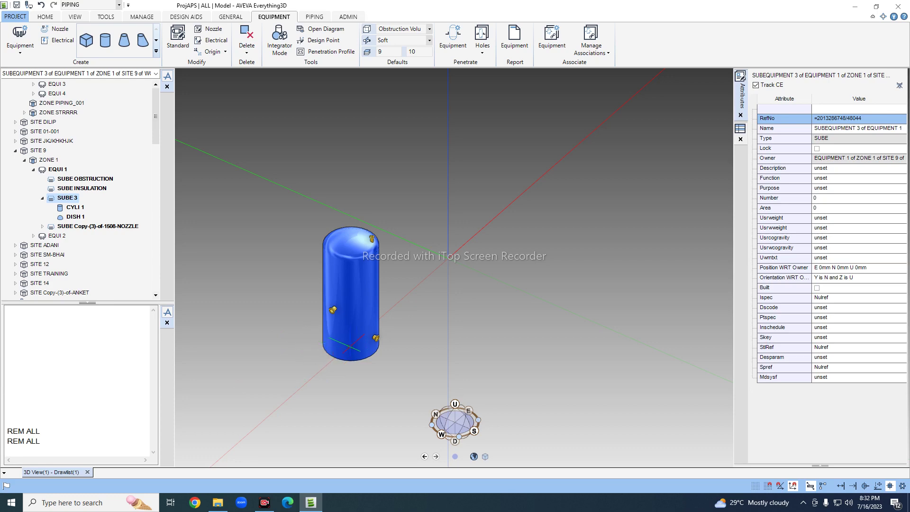
pyautogui.moveTo(345, 347); pyautogui.dragTo(318, 362, button='middle')
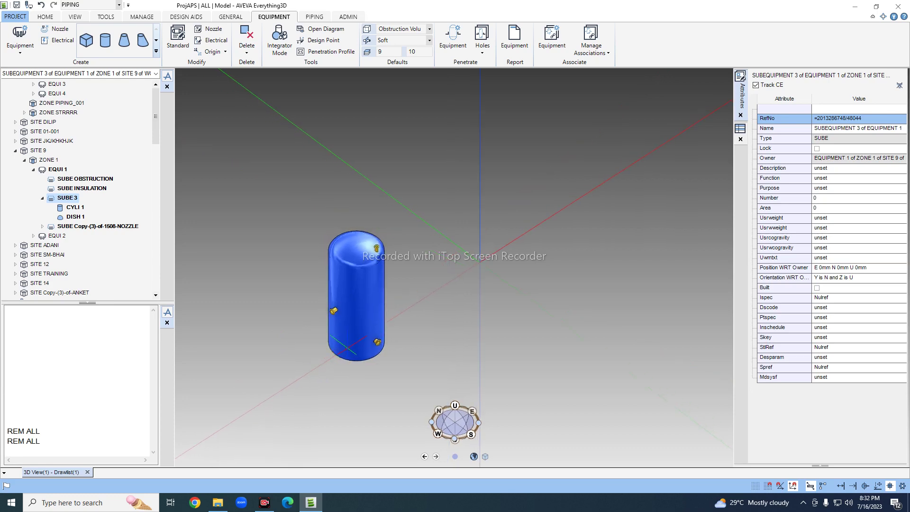
pyautogui.moveTo(512, 302); pyautogui.dragTo(355, 350, button='middle')
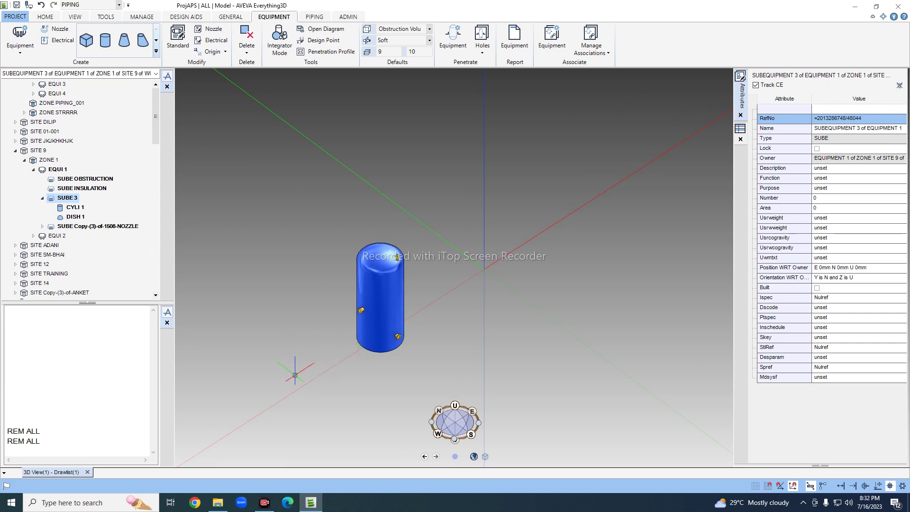
pyautogui.scroll(2, 299, 379)
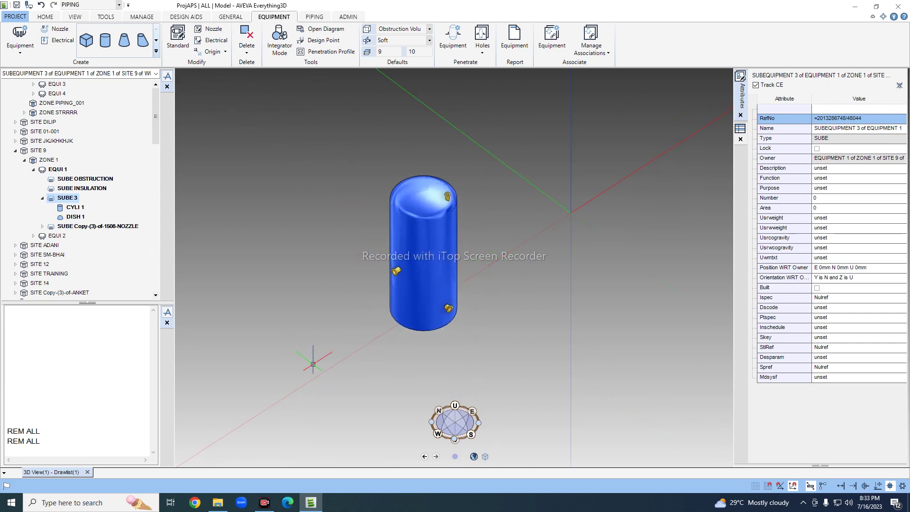
# Create BOX 1 from a picked corner to offset E -5000, N 2000, U 0, with 300mm depth.
pyautogui.click(87, 40)
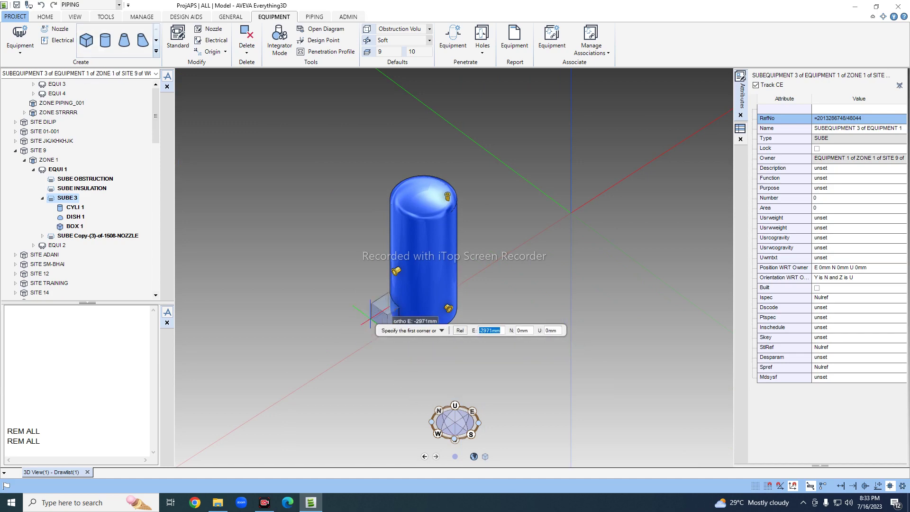
pyautogui.click(371, 340)
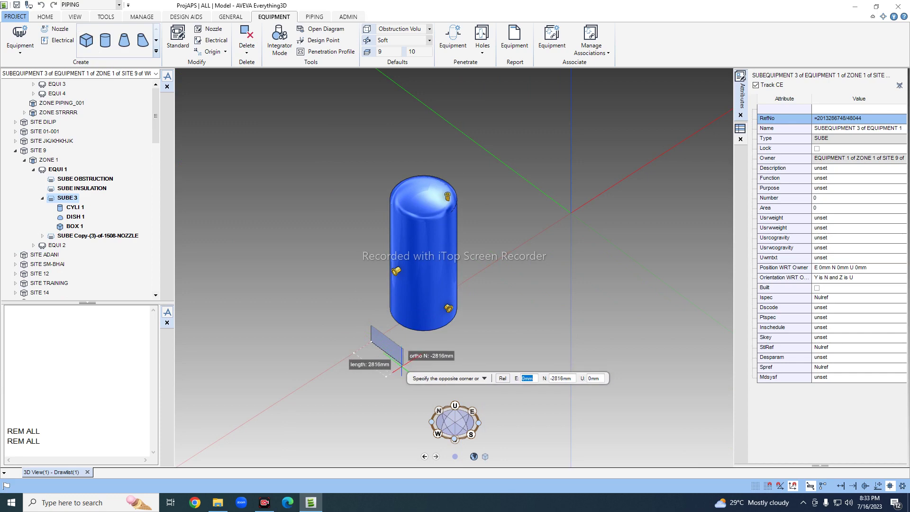
pyautogui.write('3000')
pyautogui.press('BackSpace')
pyautogui.press('BackSpace')
pyautogui.press('BackSpace')
pyautogui.press('BackSpace')
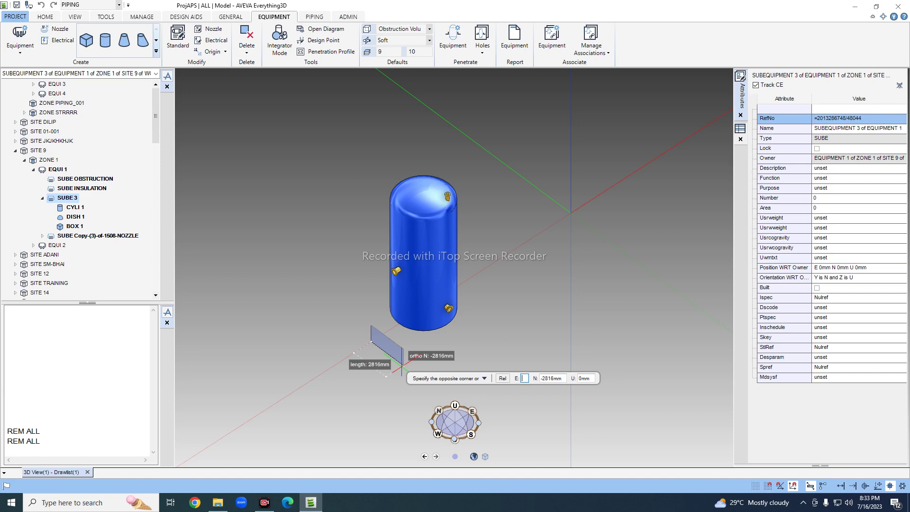
pyautogui.write('-5000')
pyautogui.press('Tab')
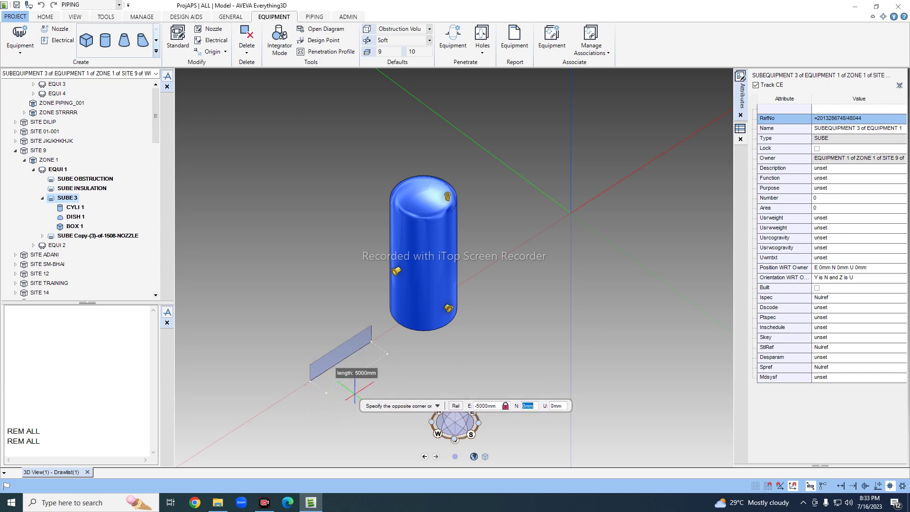
pyautogui.write('2000')
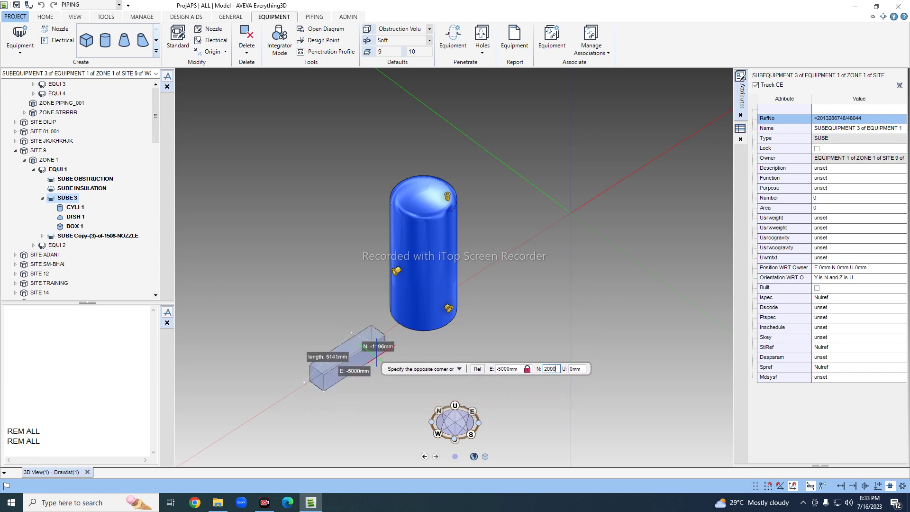
pyautogui.press('Tab')
pyautogui.write('0')
pyautogui.press('Return')
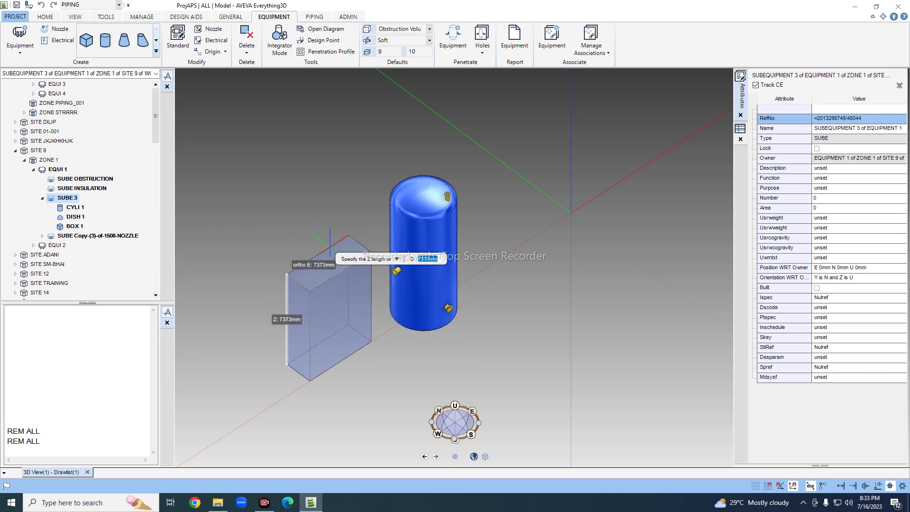
pyautogui.write('3000')
pyautogui.press('Escape')
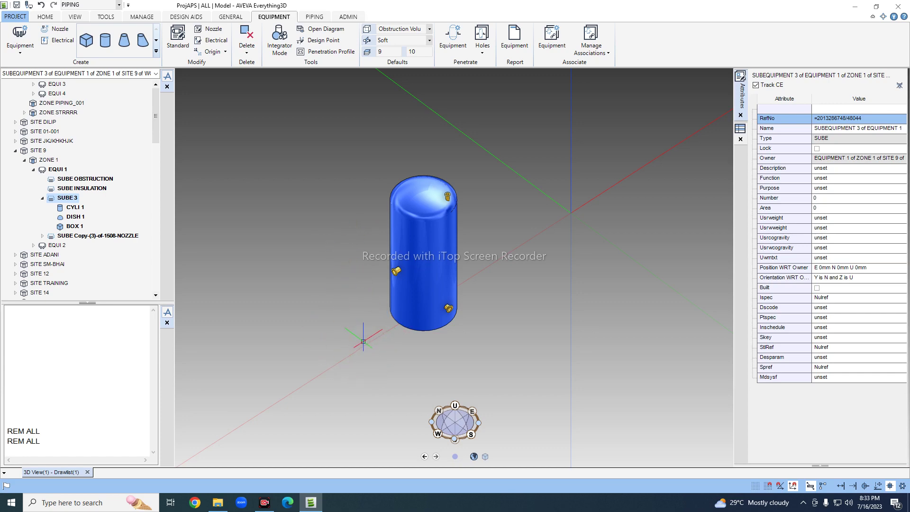
# Set the default volume type to Default and start a second box, then abandon its placement.
pyautogui.click(429, 28)
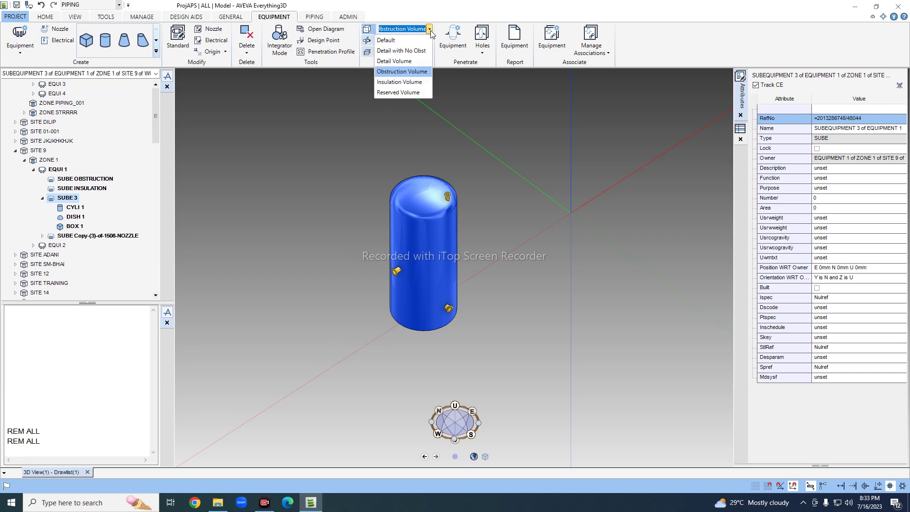
pyautogui.click(409, 41)
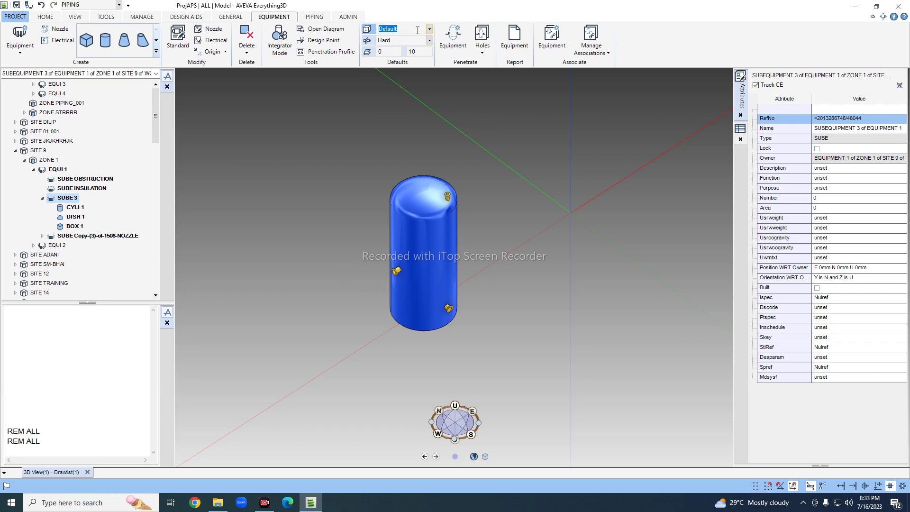
pyautogui.click(86, 40)
pyautogui.click(490, 303)
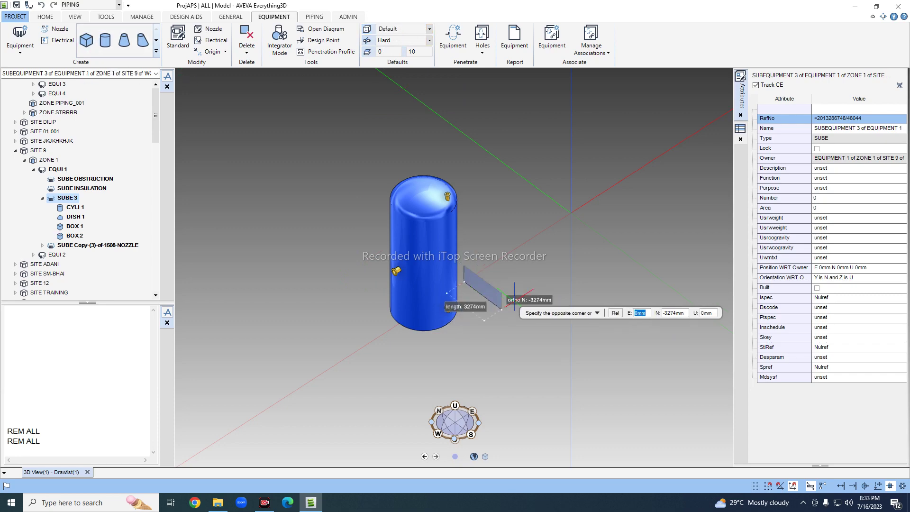
pyautogui.click(526, 322)
pyautogui.press('Escape')
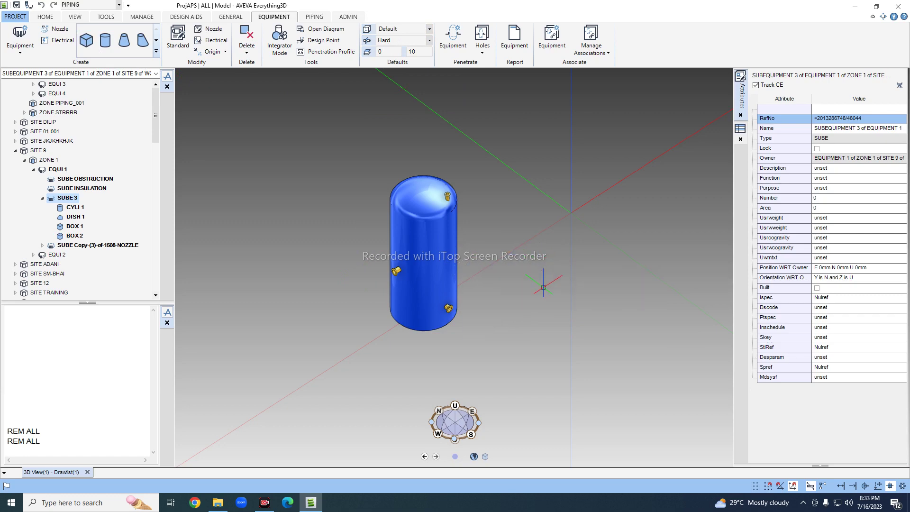
# Place a solid cylinder beside the vessel by picking base centre, diameter and an 8144mm height.
pyautogui.click(105, 40)
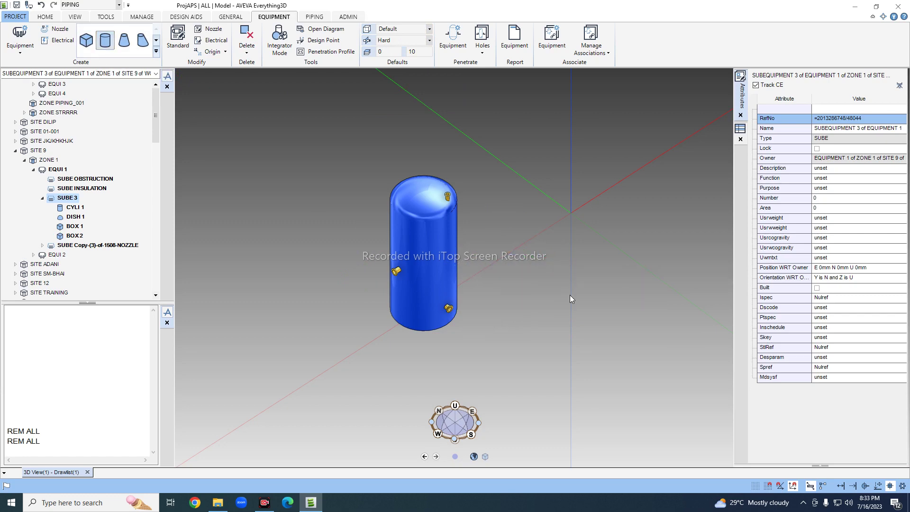
pyautogui.click(478, 274)
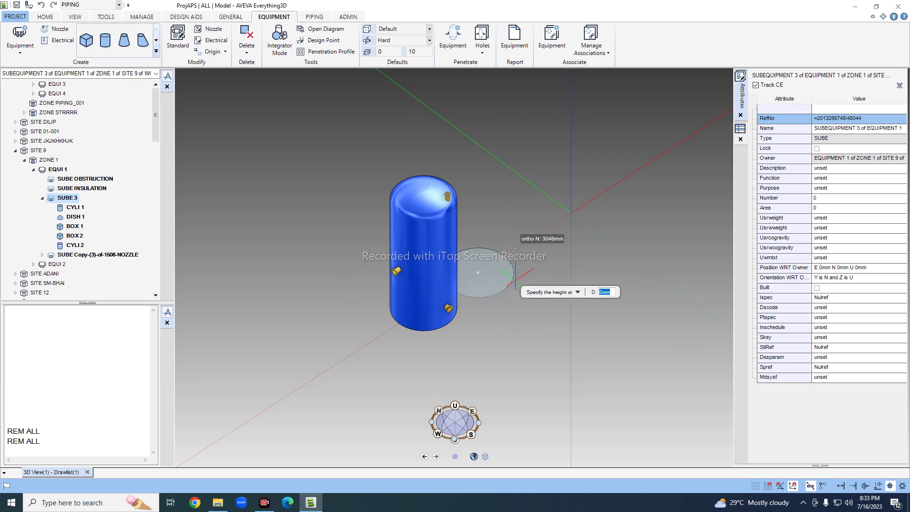
pyautogui.click(513, 275)
pyautogui.click(466, 178)
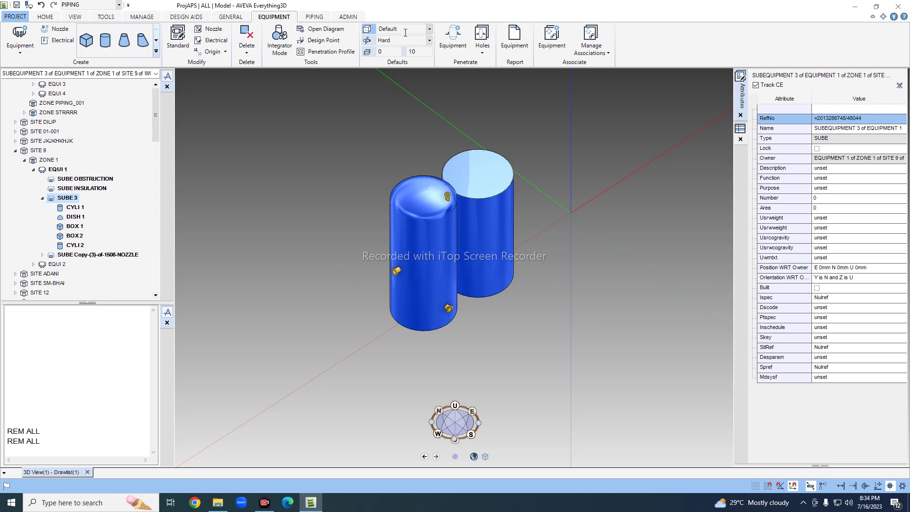
# Set the default representation style to Insulation Volume.
pyautogui.click(428, 29)
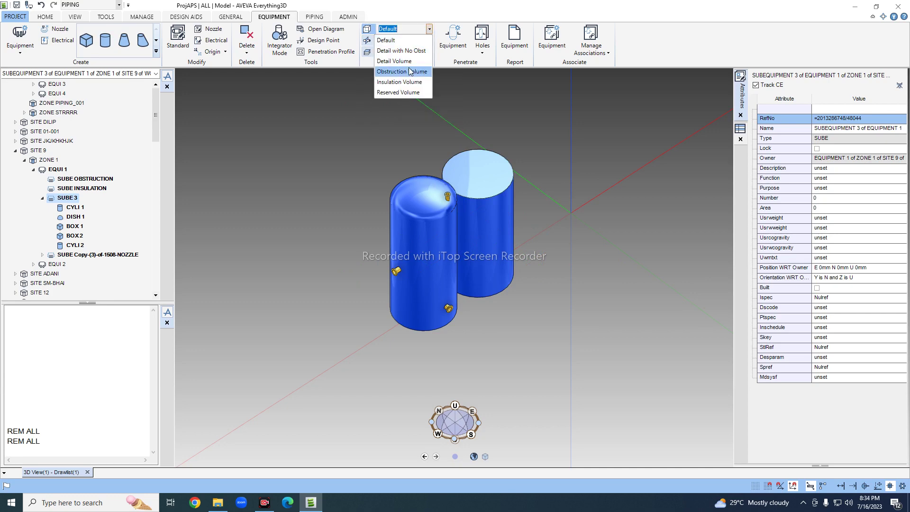
pyautogui.click(410, 72)
pyautogui.click(428, 29)
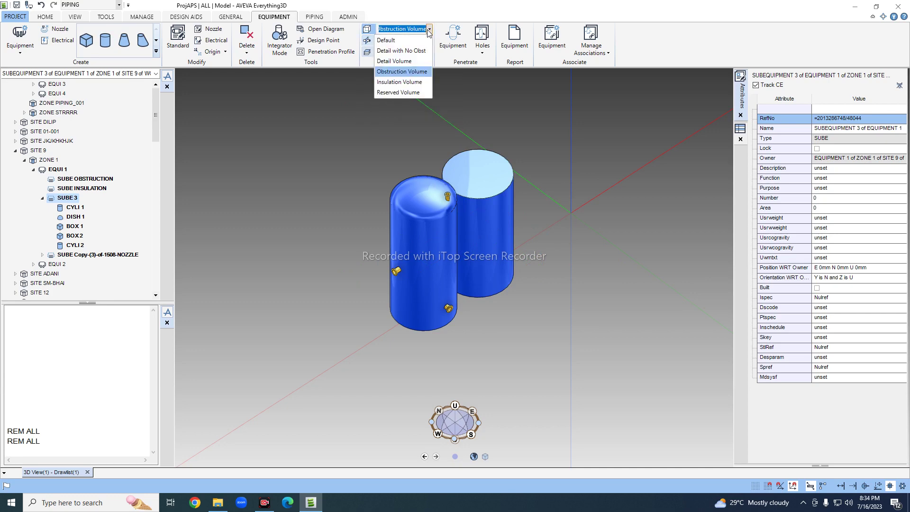
pyautogui.click(412, 82)
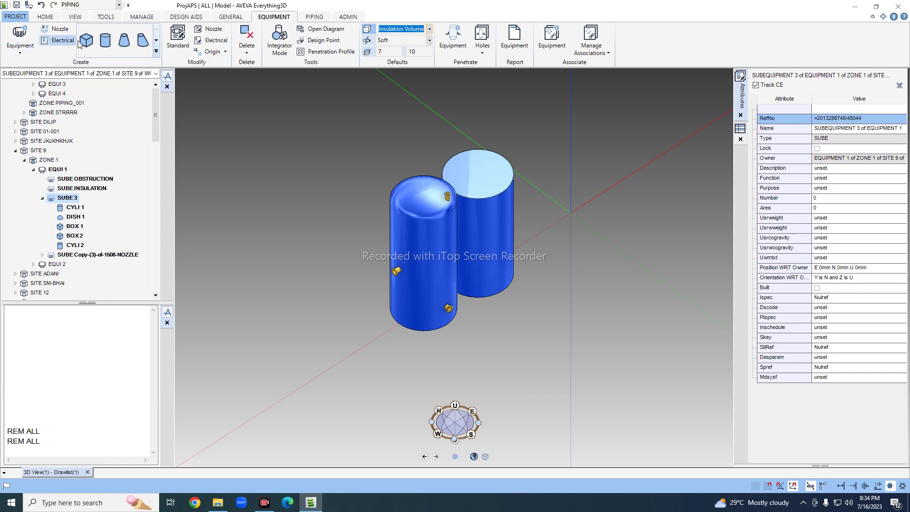
# Place cylinder CYLI 3 in front of the vessel with a picked radius and 4500mm height.
pyautogui.click(106, 40)
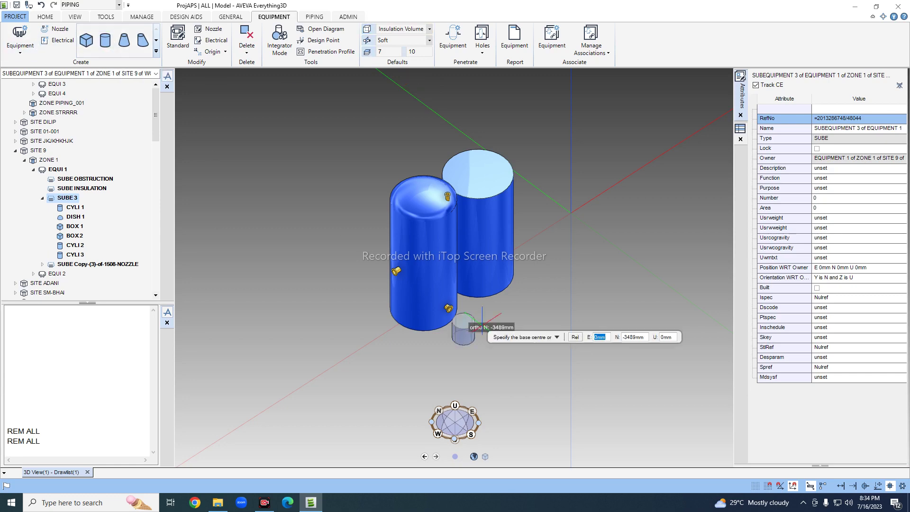
pyautogui.click(467, 339)
pyautogui.click(498, 332)
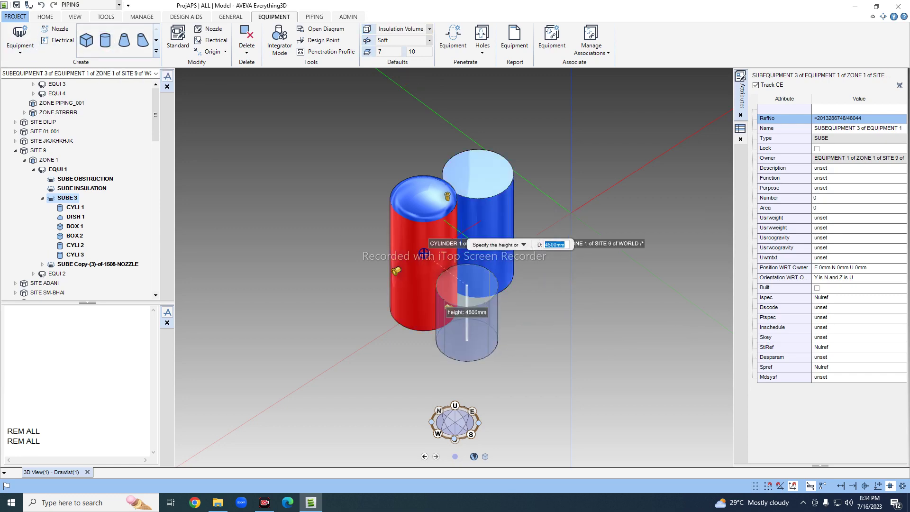
pyautogui.click(457, 230)
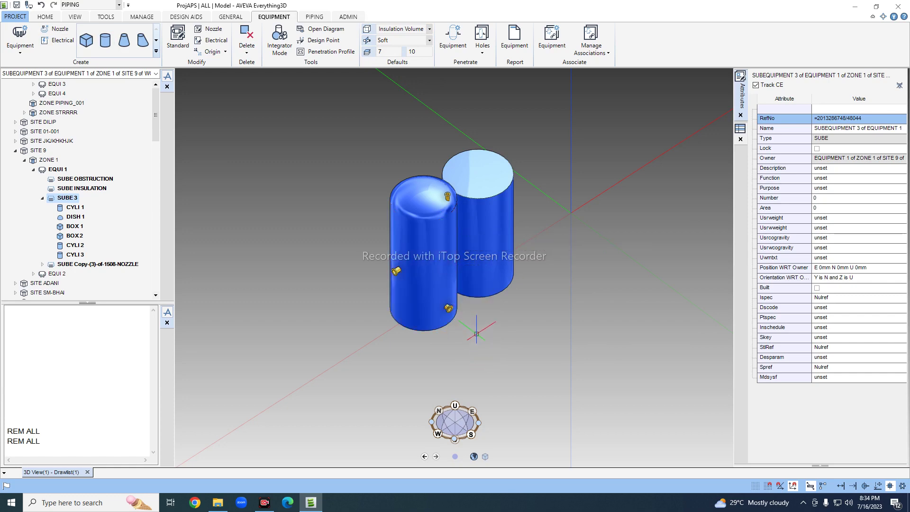
# Set obstruction translucency to 50% in Graphics Settings and apply it.
pyautogui.click(75, 17)
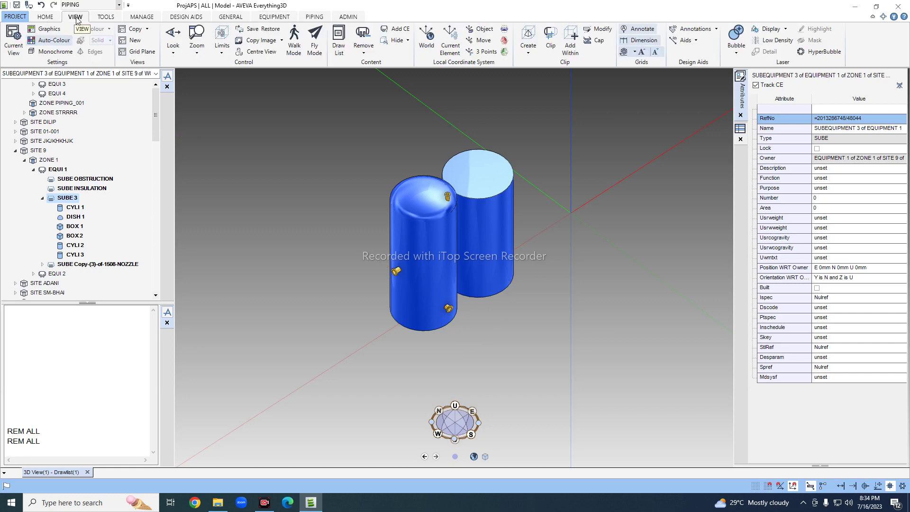
pyautogui.click(50, 29)
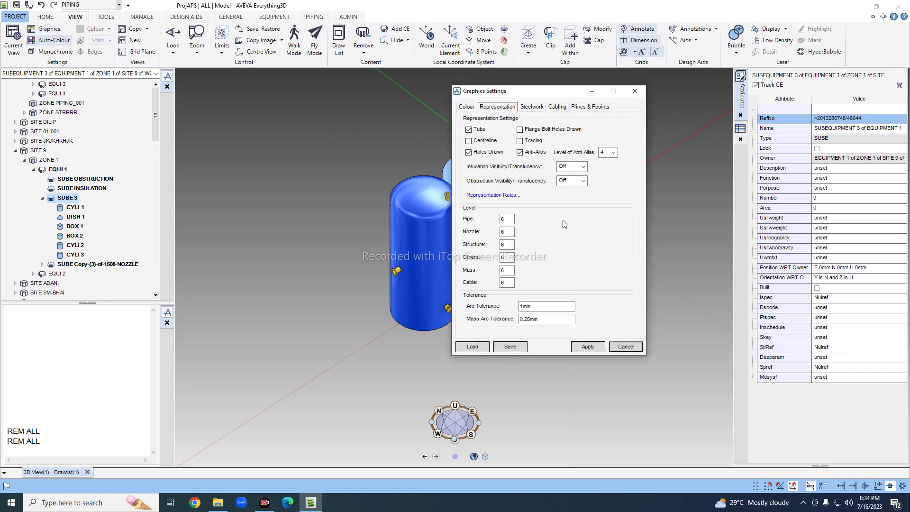
pyautogui.click(584, 181)
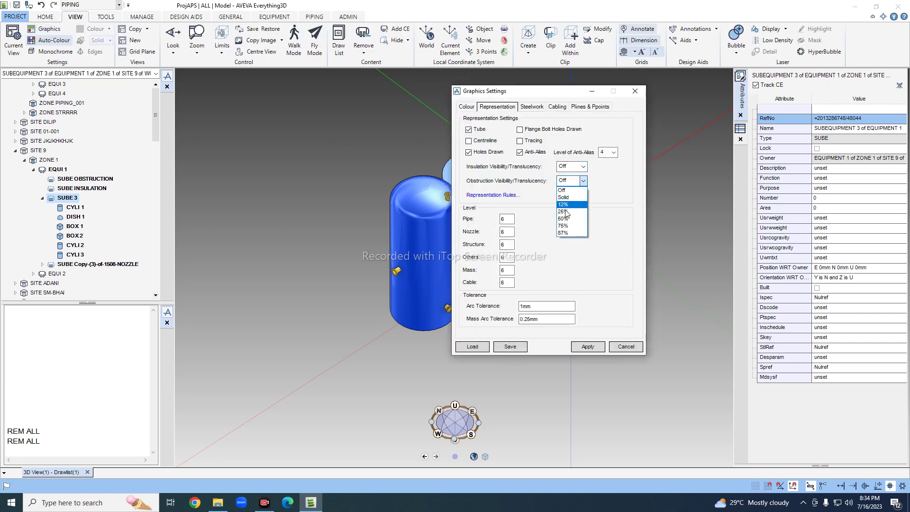
pyautogui.click(565, 219)
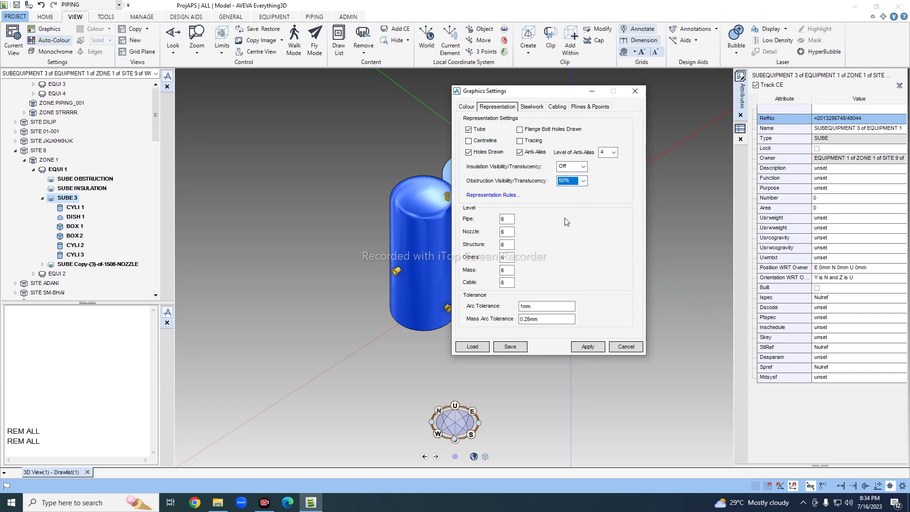
pyautogui.click(595, 347)
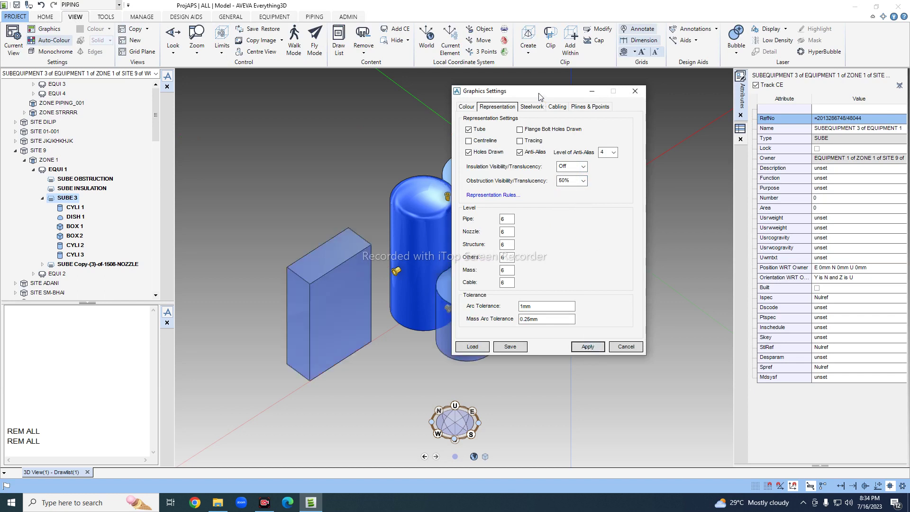
pyautogui.moveTo(539, 96); pyautogui.dragTo(643, 93)
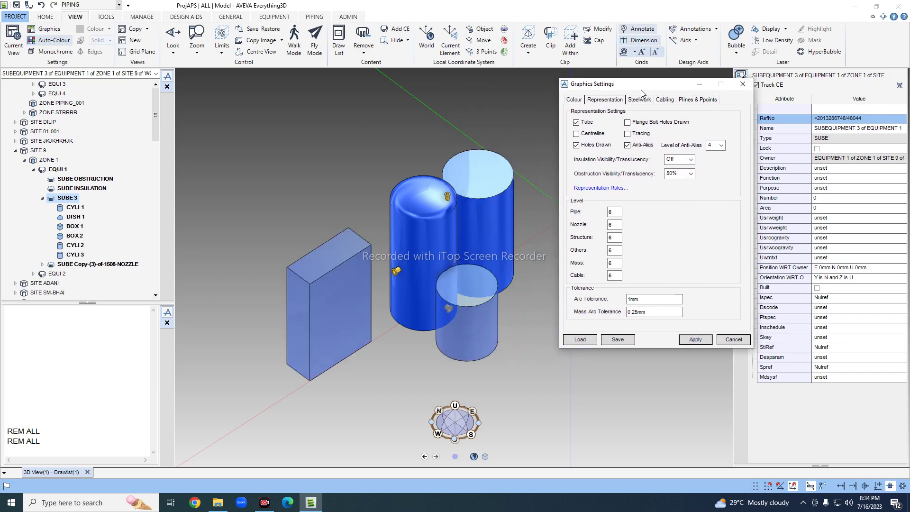
# Make Obstruction Volume the default representation style for new primitives.
pyautogui.click(274, 17)
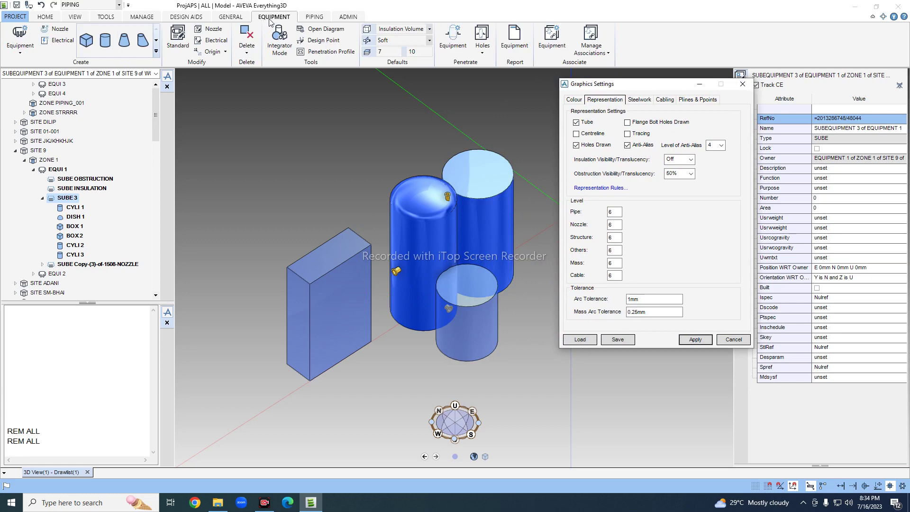
pyautogui.click(430, 29)
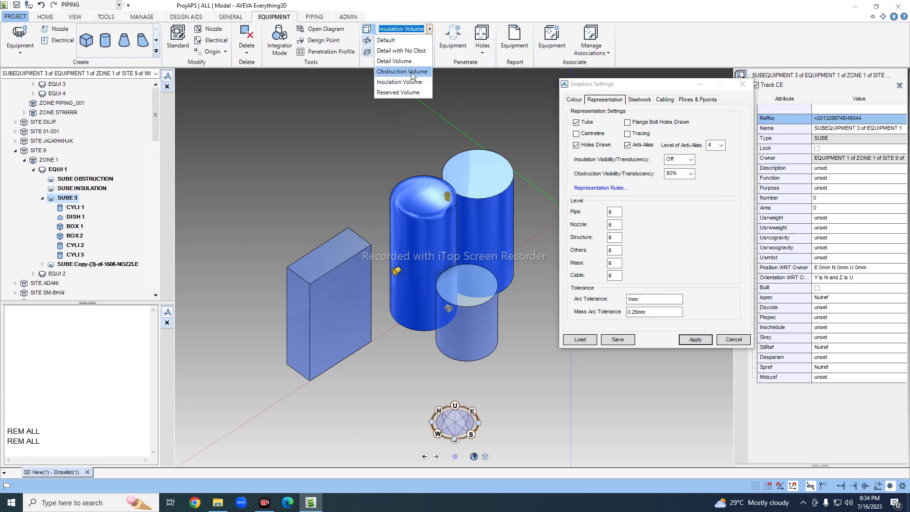
pyautogui.click(402, 93)
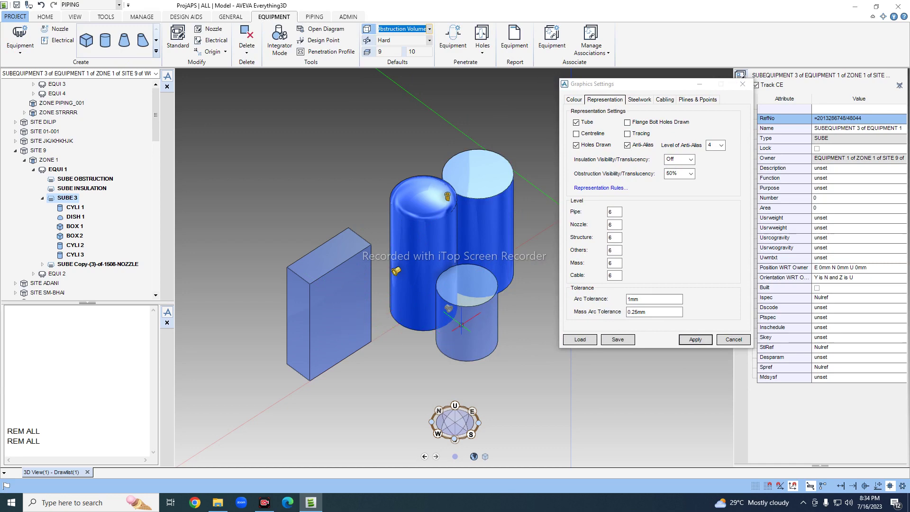
pyautogui.moveTo(412, 248); pyautogui.dragTo(377, 231, button='middle')
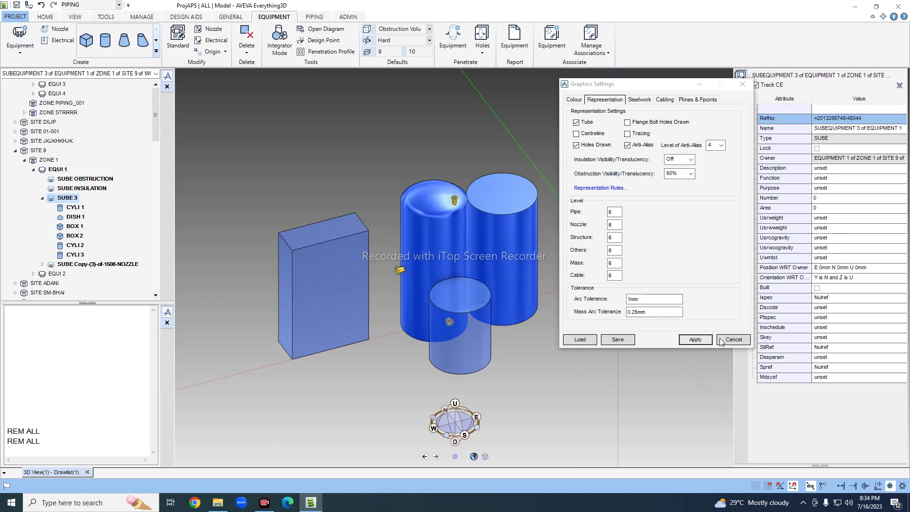
# Close Graphics Settings and inspect the translucent volumes from several angles, including top-down and isometric.
pyautogui.click(735, 340)
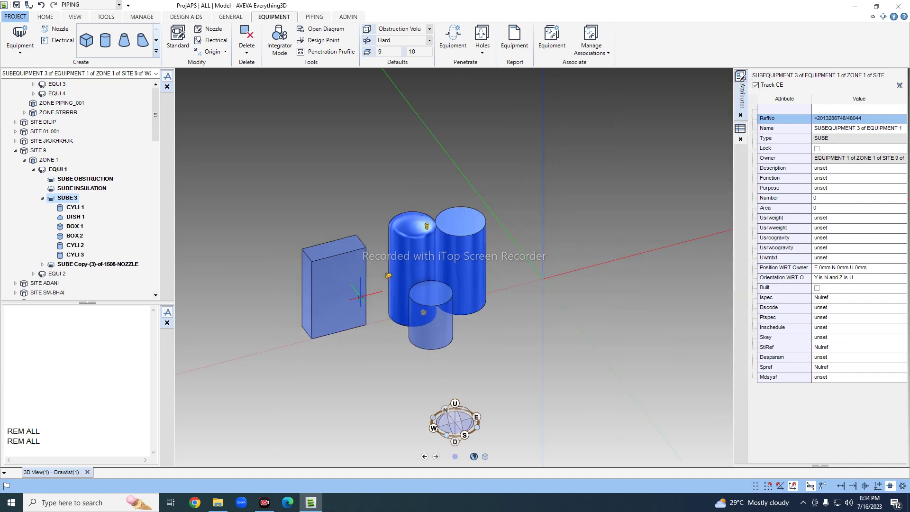
pyautogui.moveTo(377, 285); pyautogui.dragTo(432, 286, button='middle')
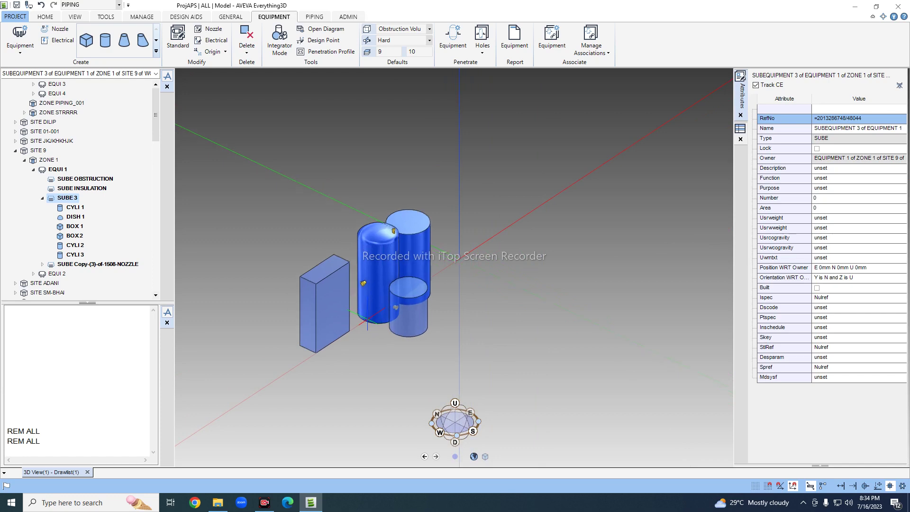
pyautogui.scroll(2, 369, 325)
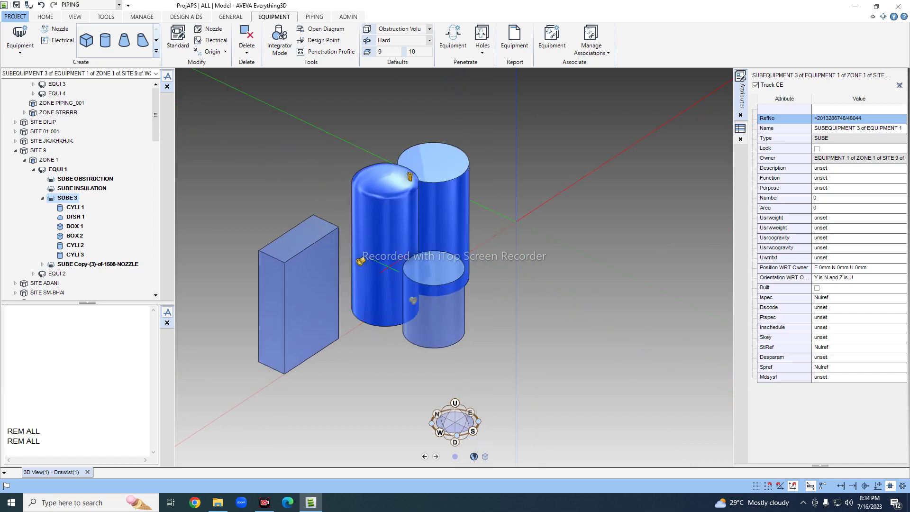
pyautogui.moveTo(374, 308); pyautogui.dragTo(366, 420, button='middle')
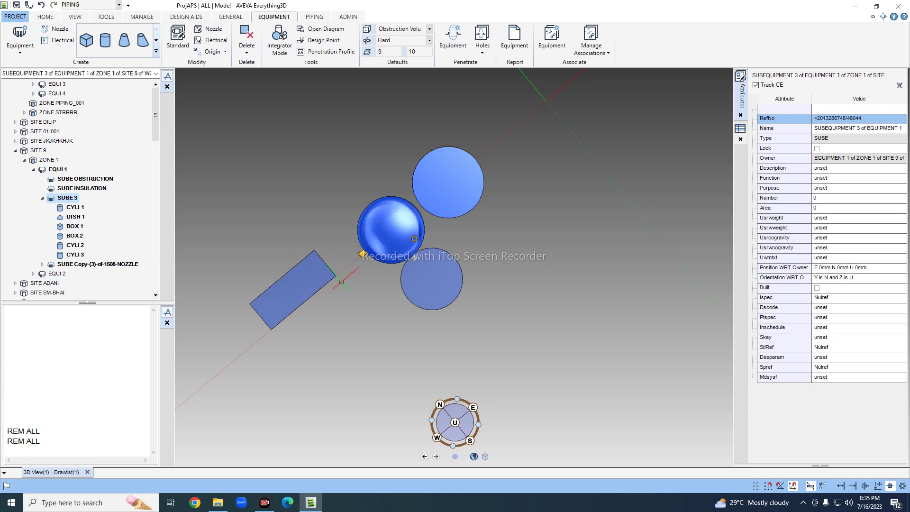
pyautogui.hotkey('ctrl', '3')
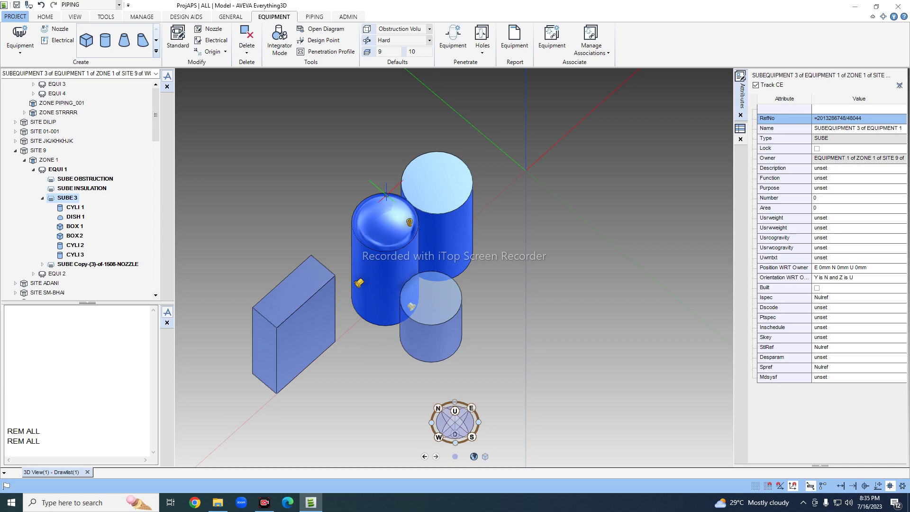
pyautogui.moveTo(388, 300); pyautogui.dragTo(382, 250, button='middle')
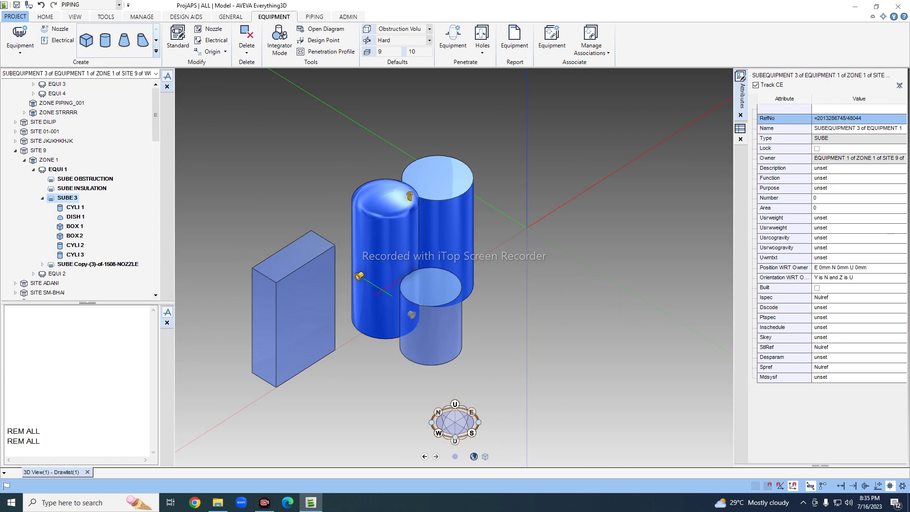
# Turn obstruction visibility Off in Graphics Settings and apply it.
pyautogui.click(430, 29)
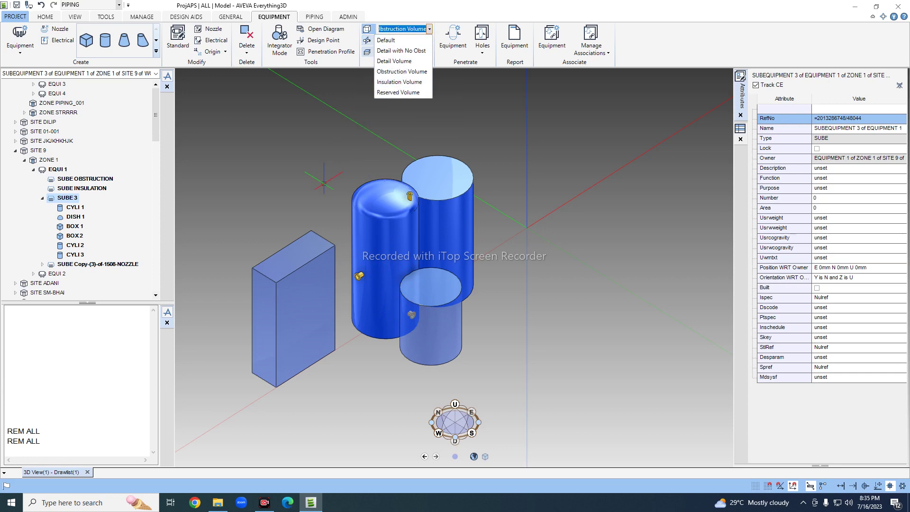
pyautogui.click(317, 189)
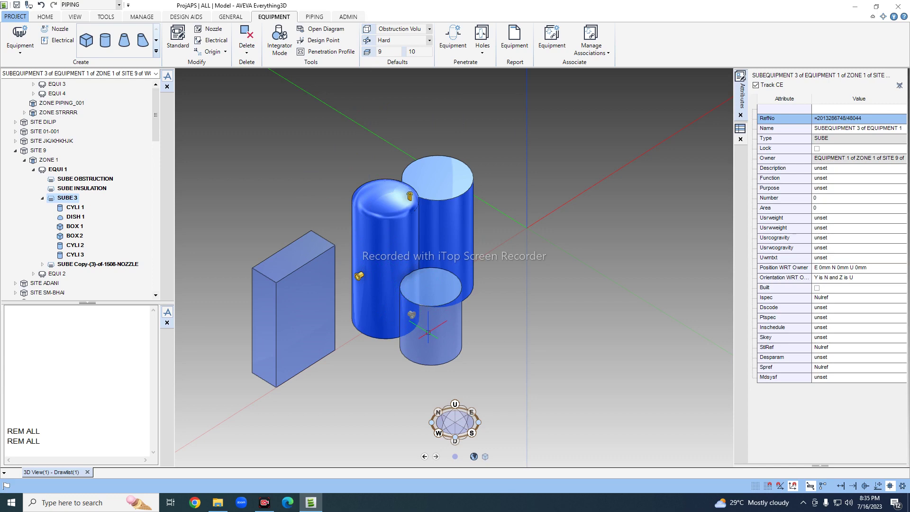
pyautogui.click(75, 17)
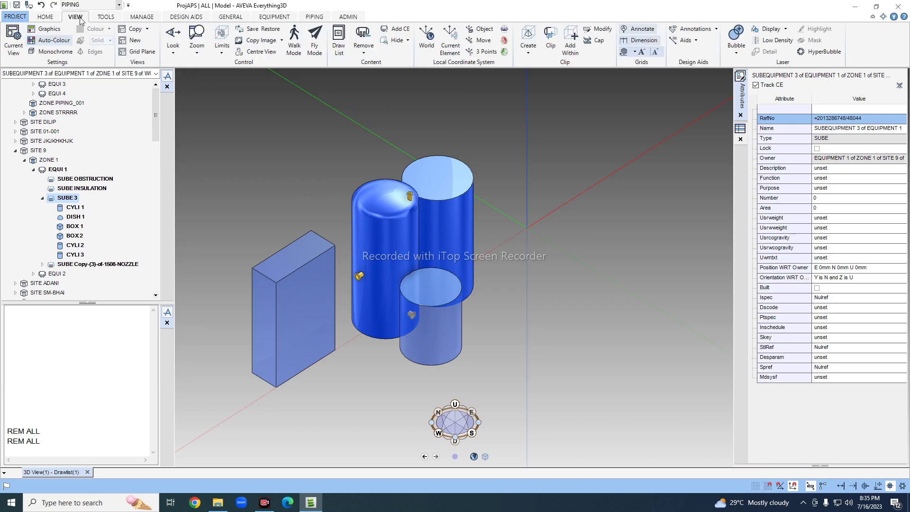
pyautogui.click(46, 30)
pyautogui.click(683, 174)
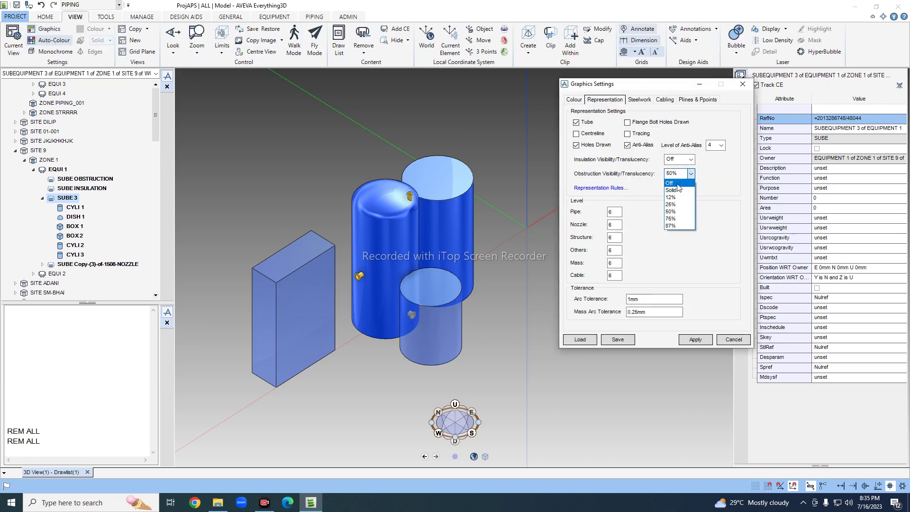
pyautogui.click(673, 183)
pyautogui.click(695, 339)
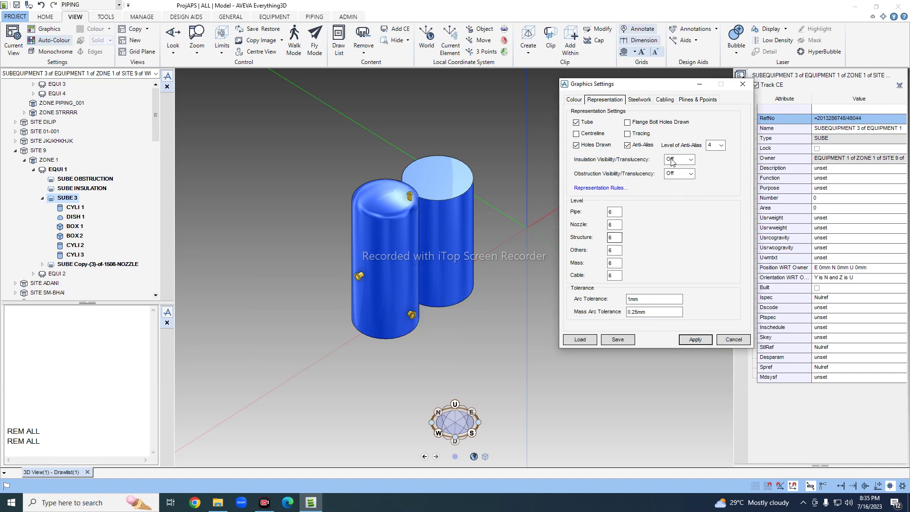
# Set obstruction translucency to 75% and apply it.
pyautogui.click(680, 173)
pyautogui.click(673, 221)
pyautogui.click(695, 339)
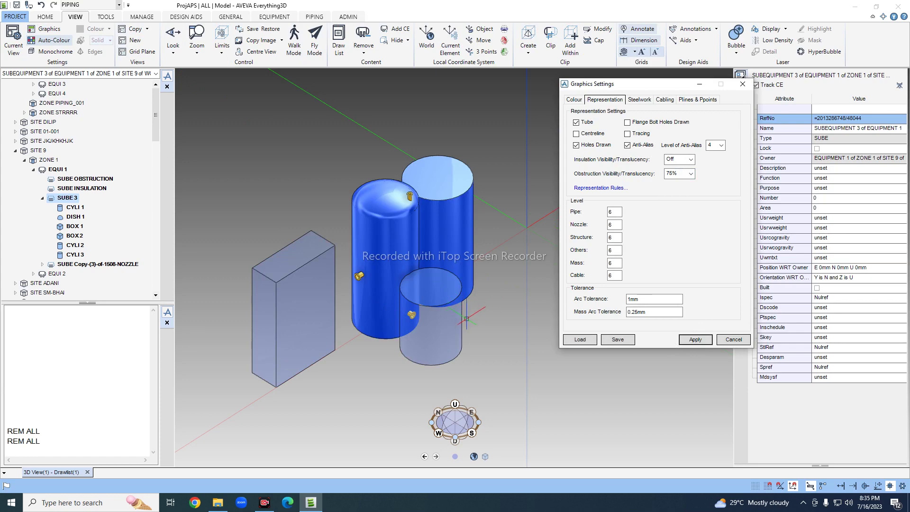